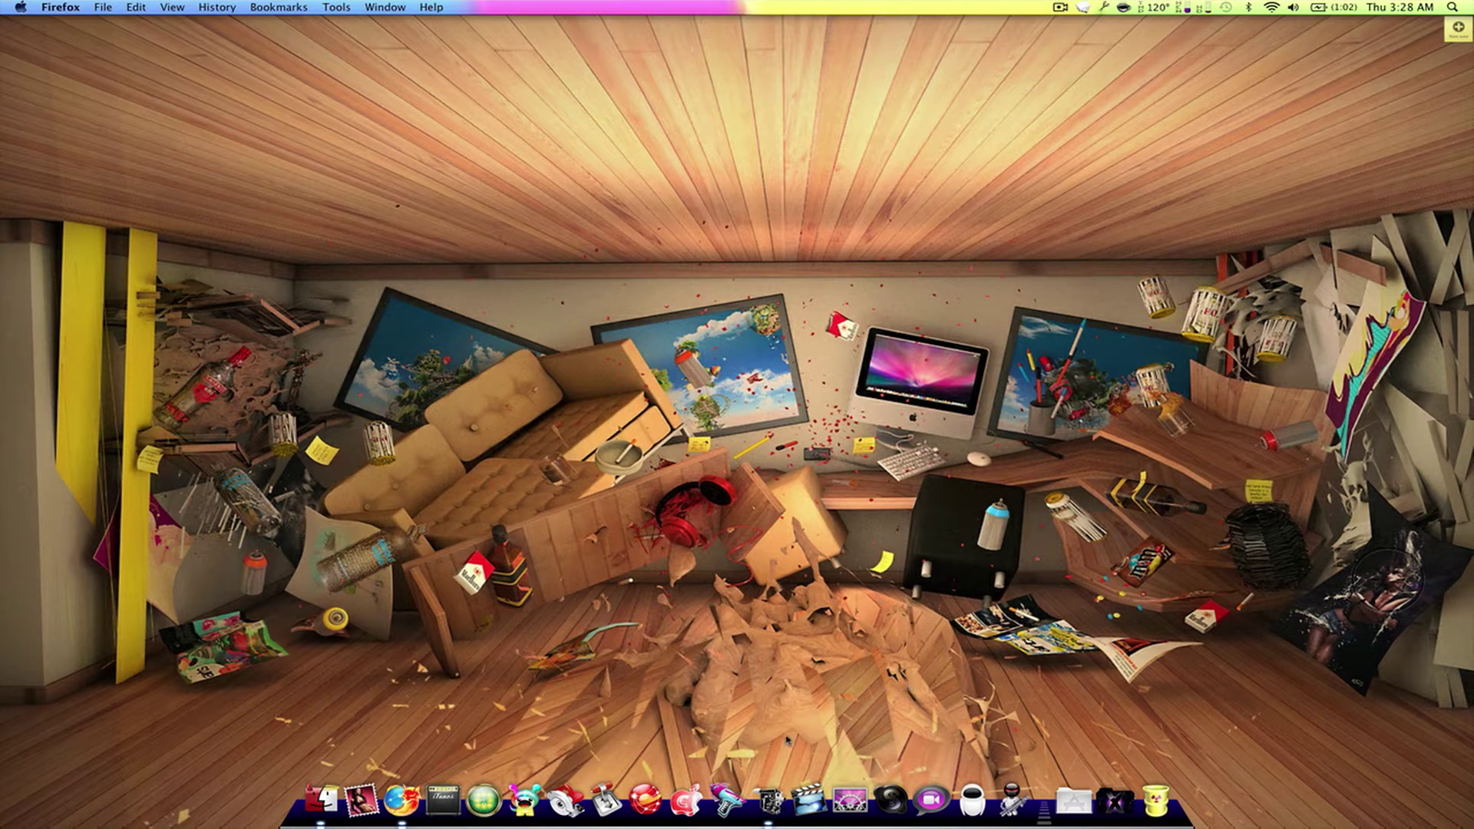
Step: Launch Adium from the Applications grid, reposition its contacts window, then hide it
click(1073, 801)
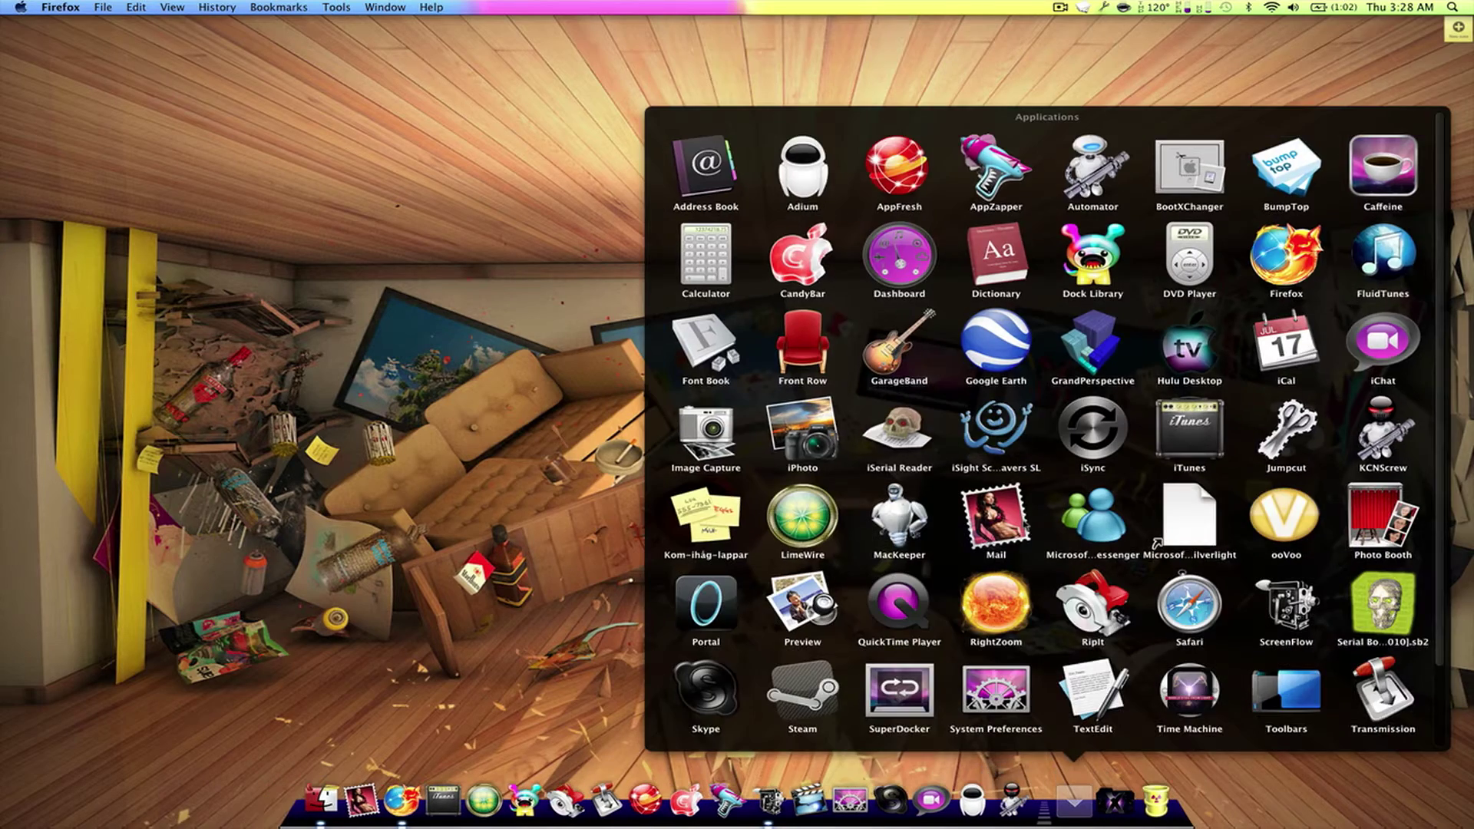
scroll(1048, 438, up, 3)
click(801, 174)
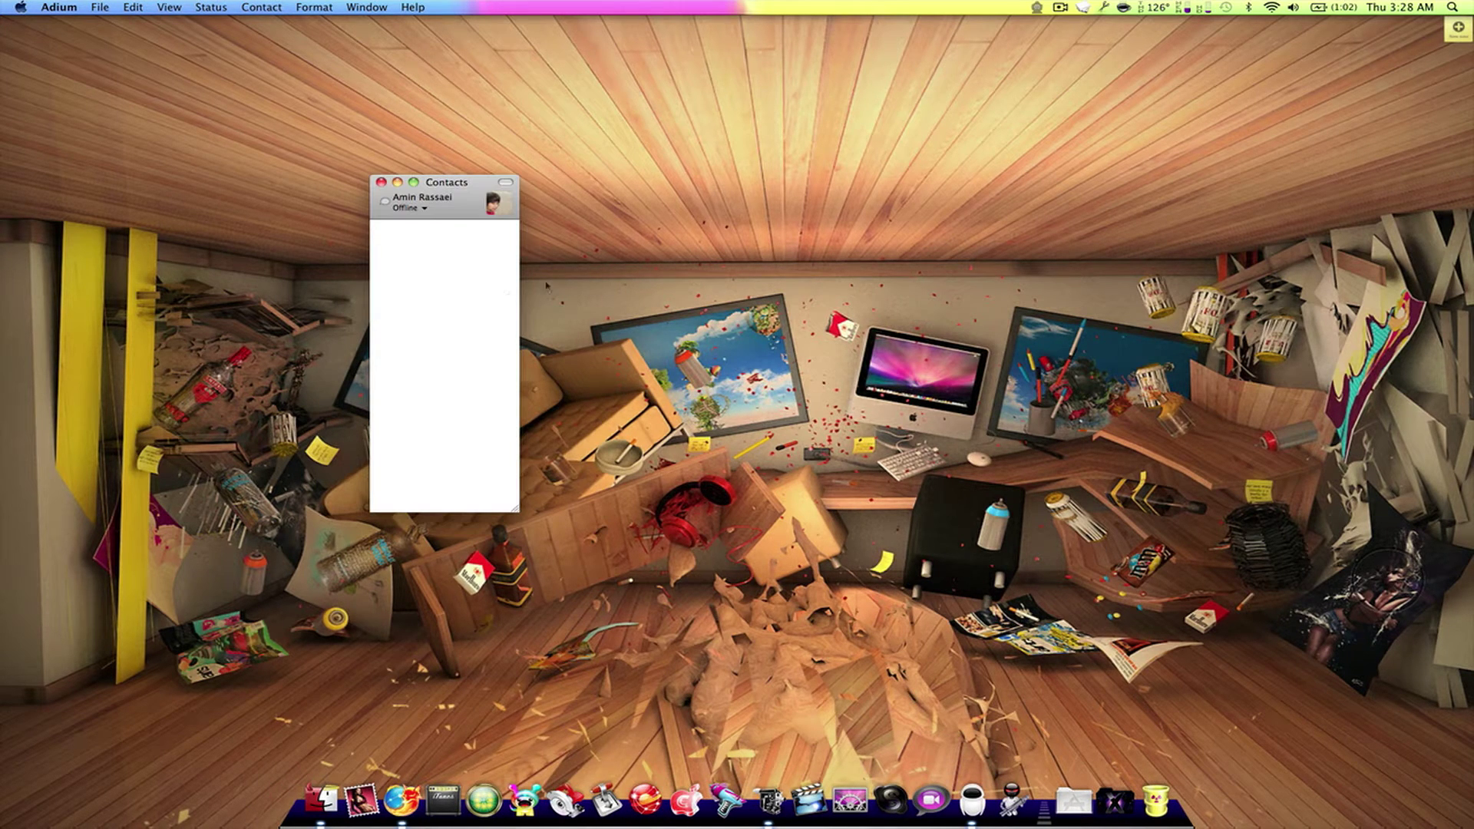
mouse_move(454, 185)
mouse_down()
mouse_move(440, 75)
mouse_move(375, 259)
mouse_up()
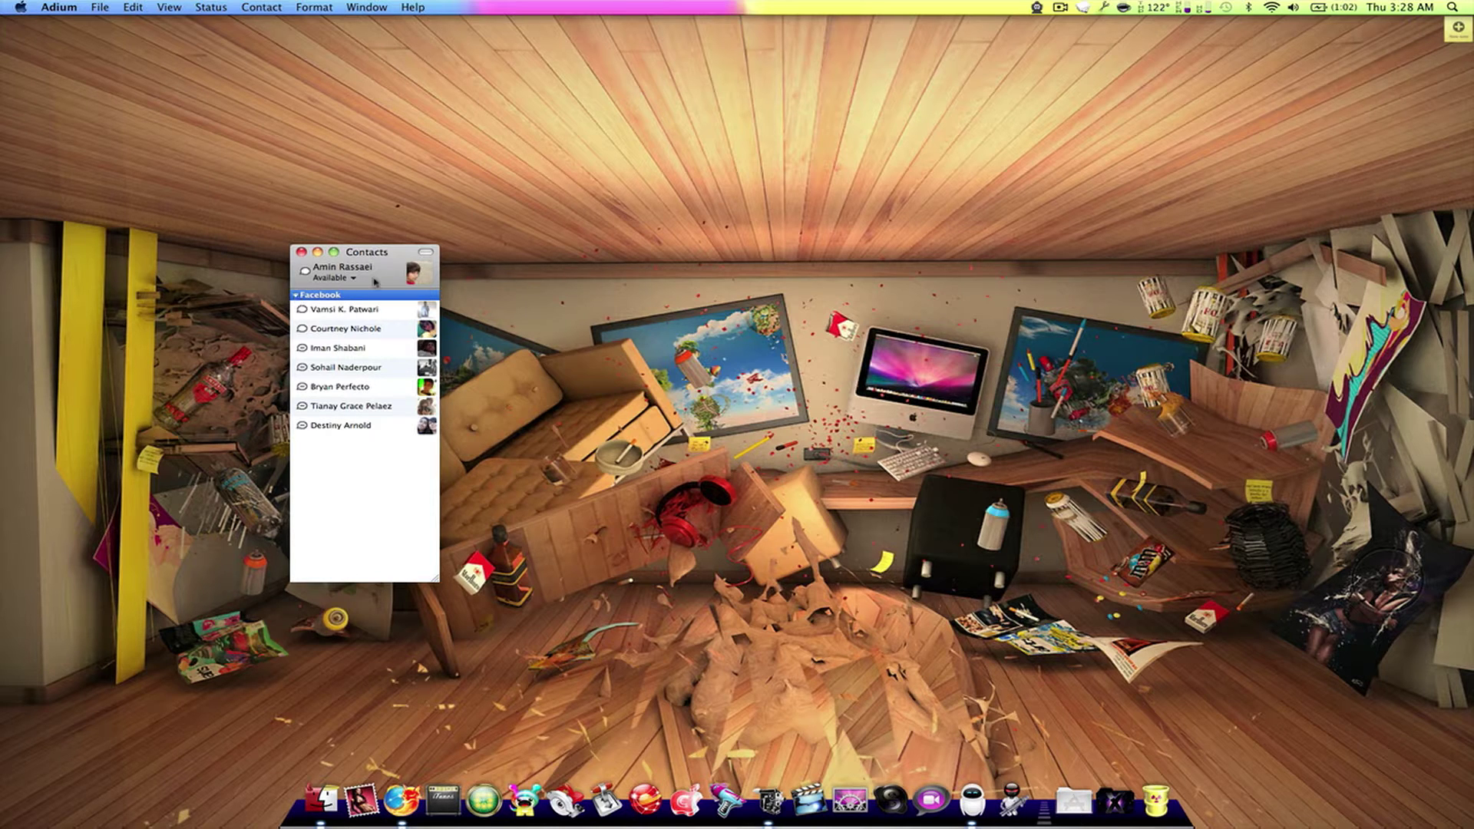
key(super+h)
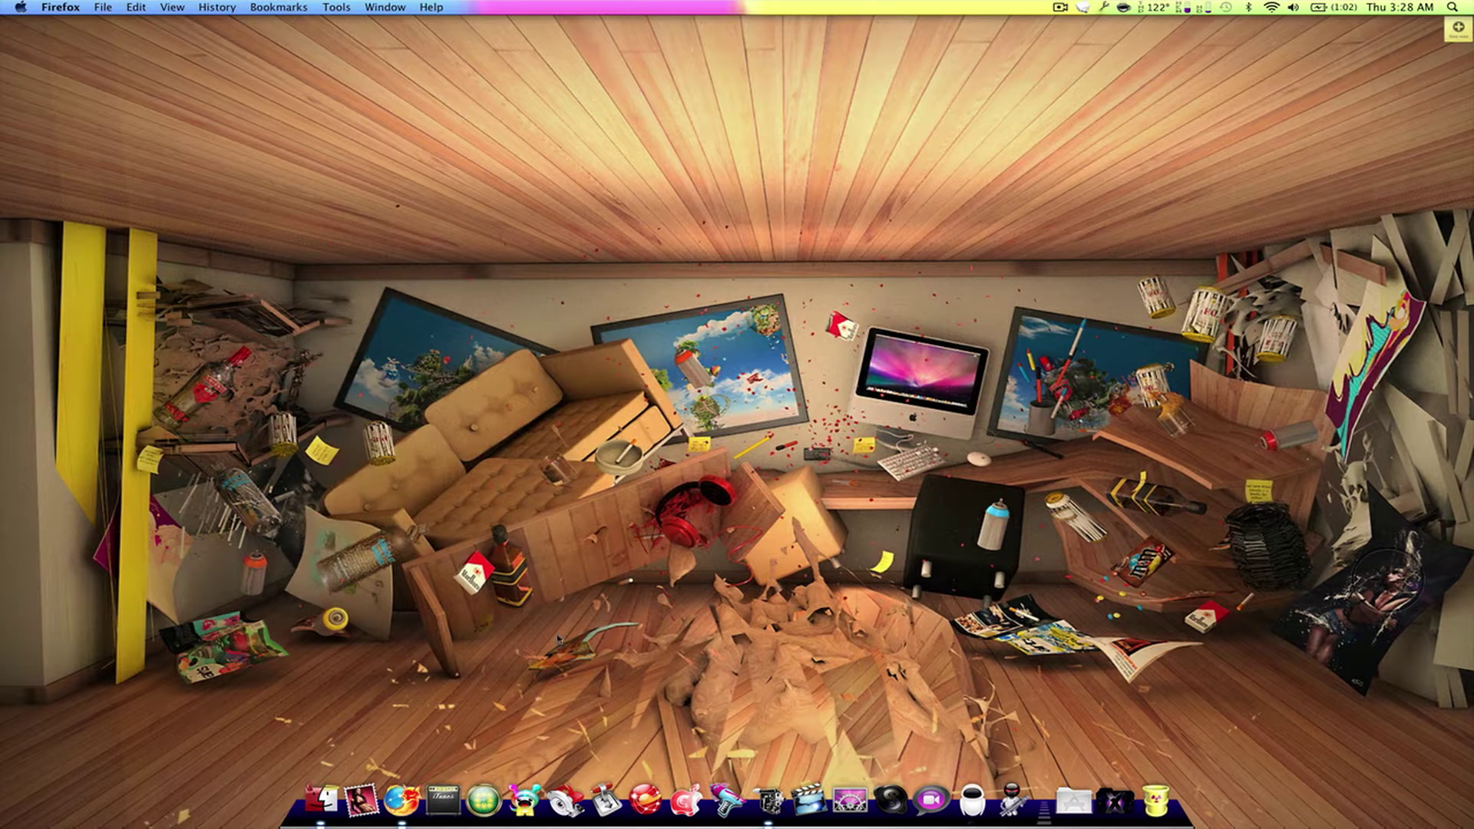
Step: Launch iChat and then Skype from the Dock, hiding each in turn
click(930, 790)
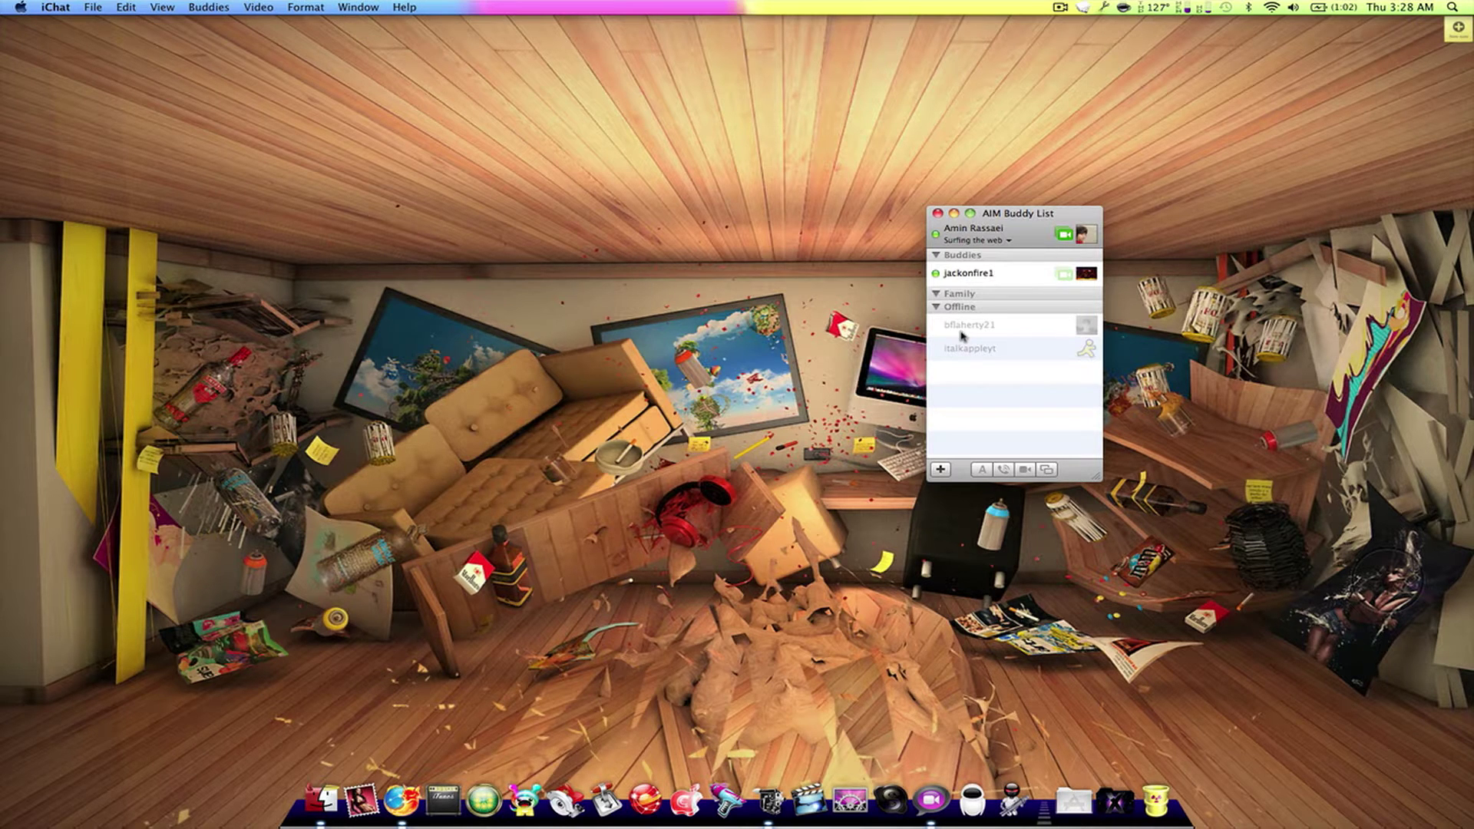
mouse_move(969, 326)
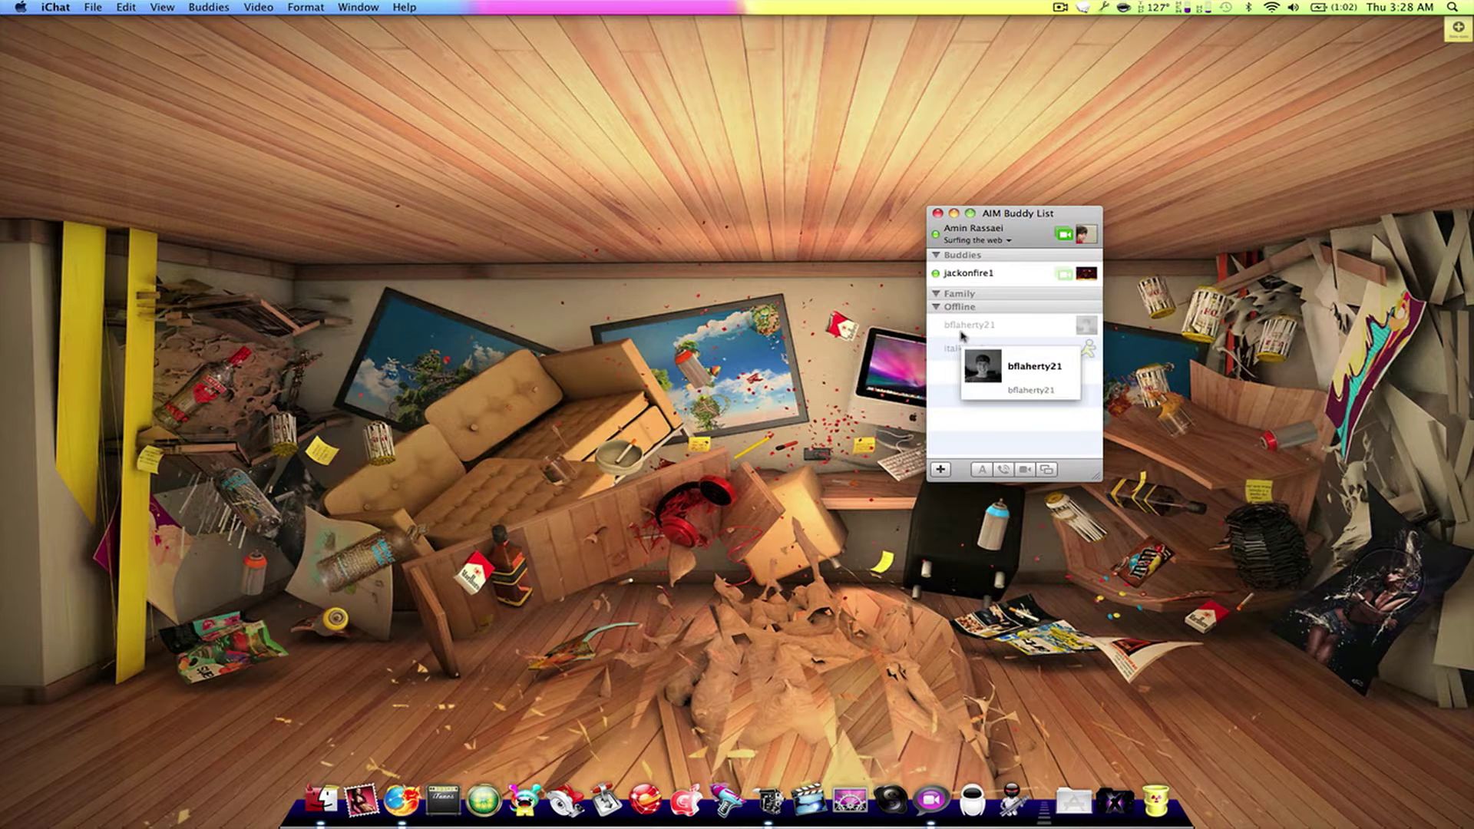
key(super+h)
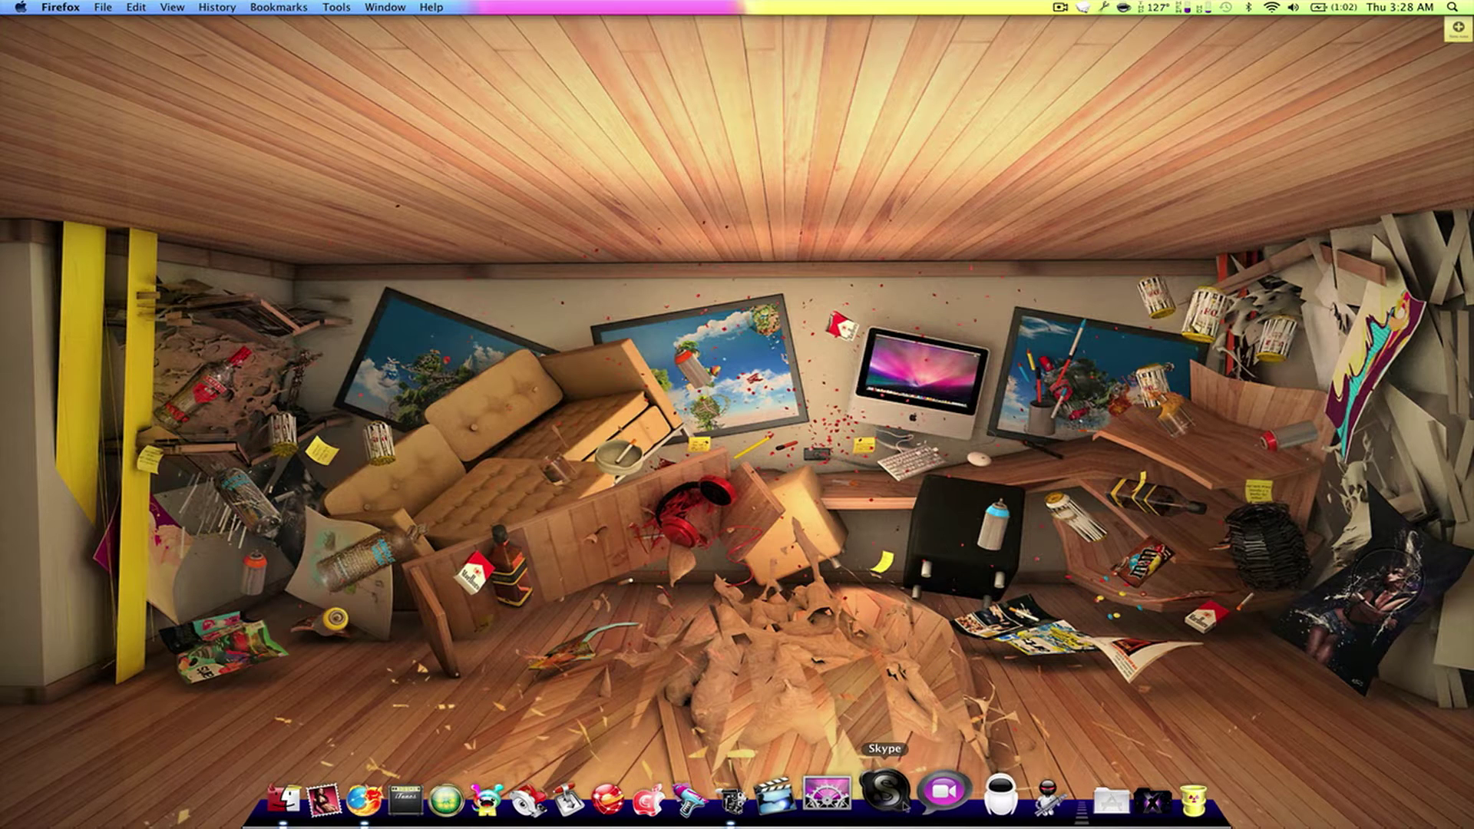
click(903, 804)
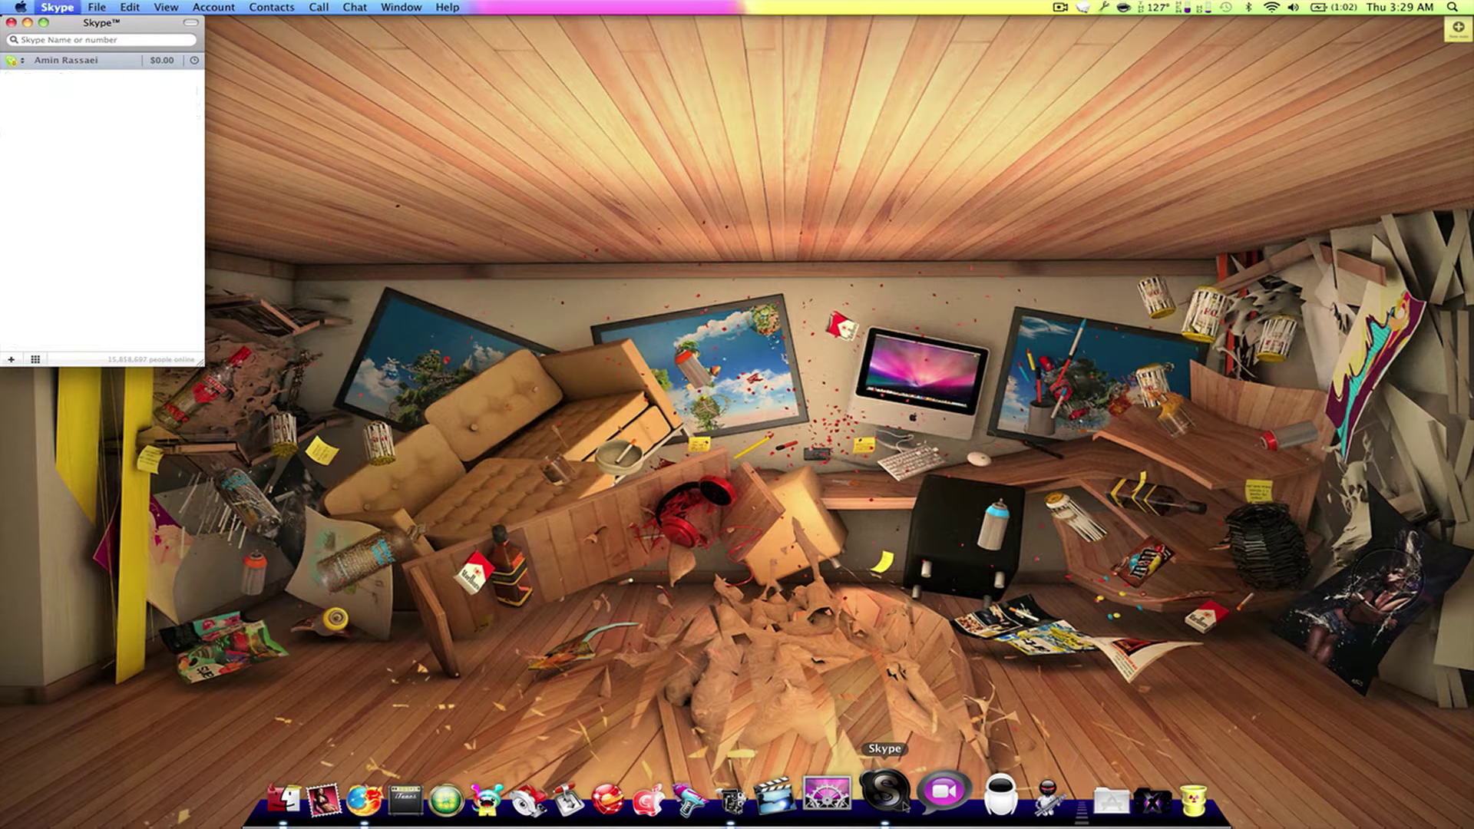
key(super+h)
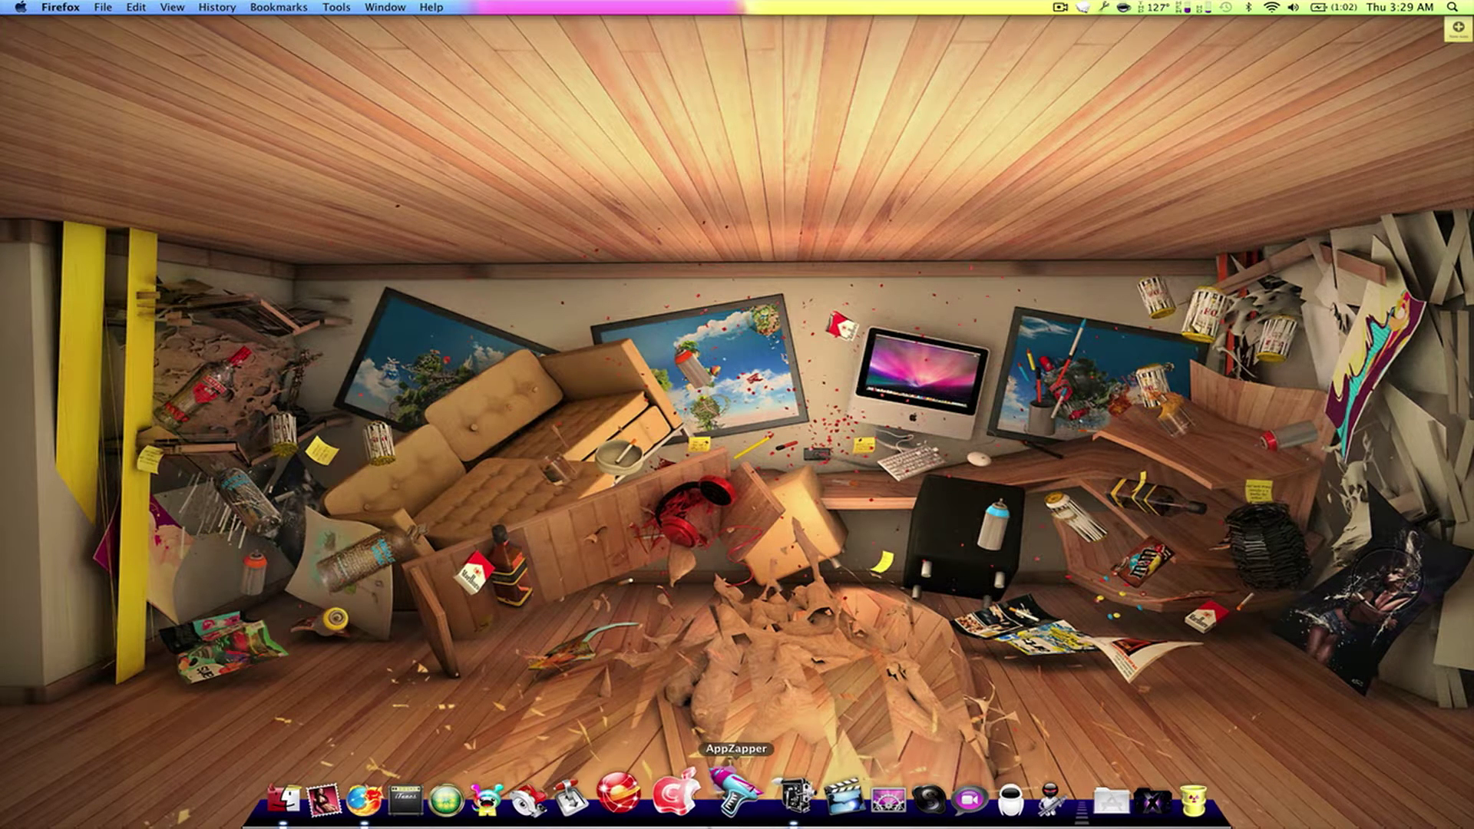
Step: Launch AppZapper and arrange Finder's Applications folder beside its window
click(730, 785)
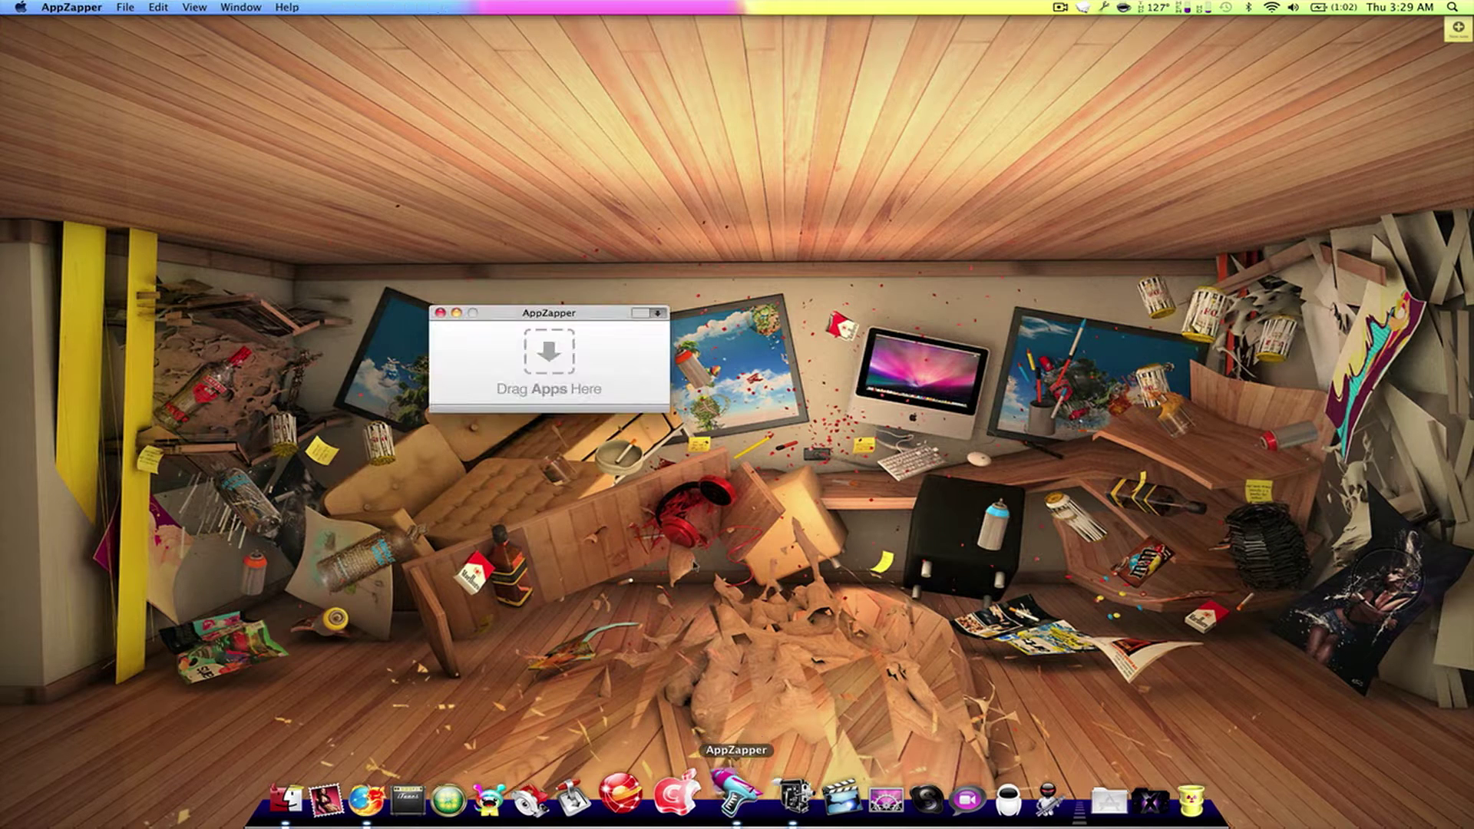
drag(558, 312, 781, 199)
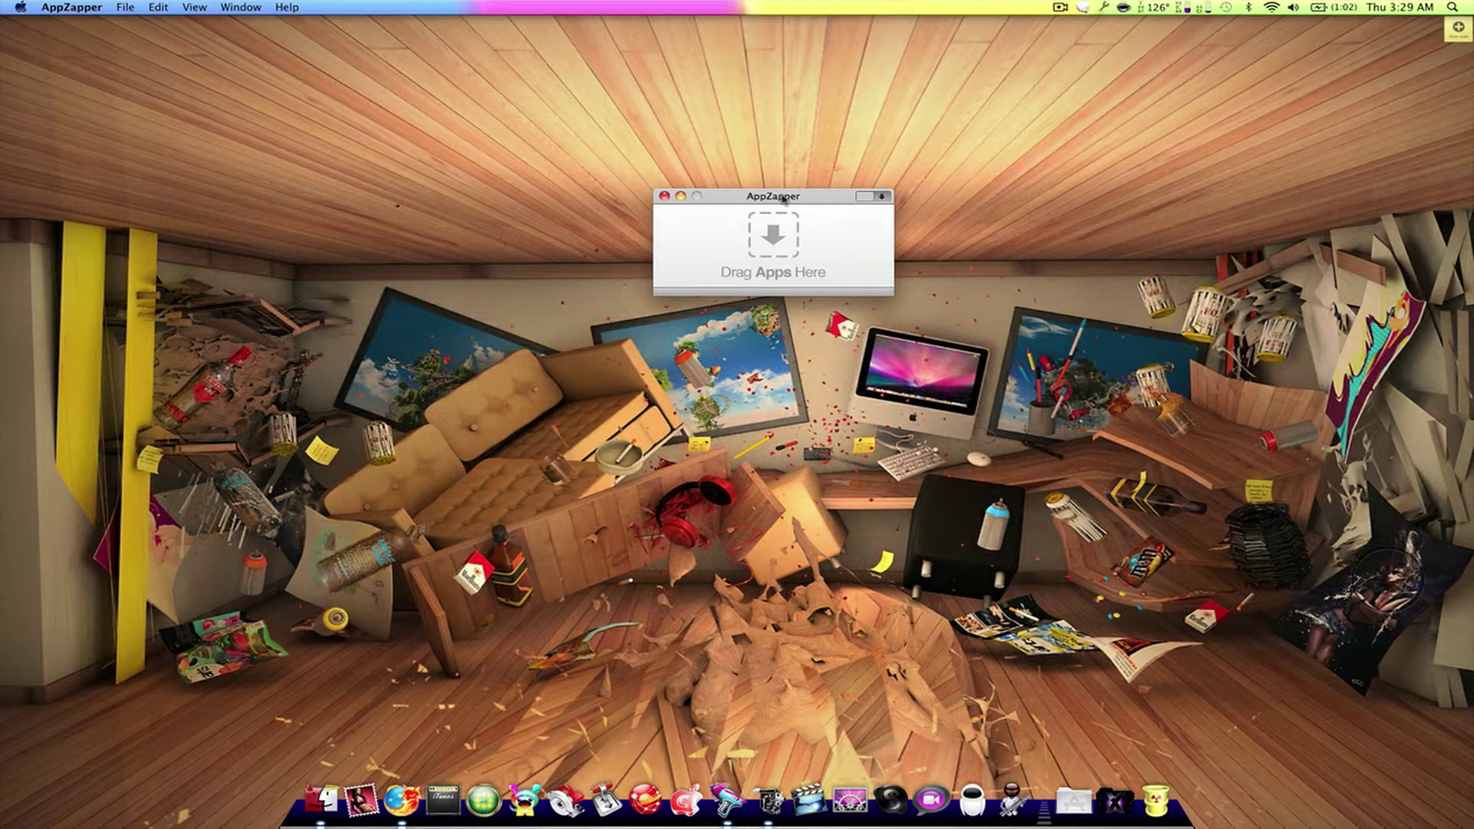
click(326, 800)
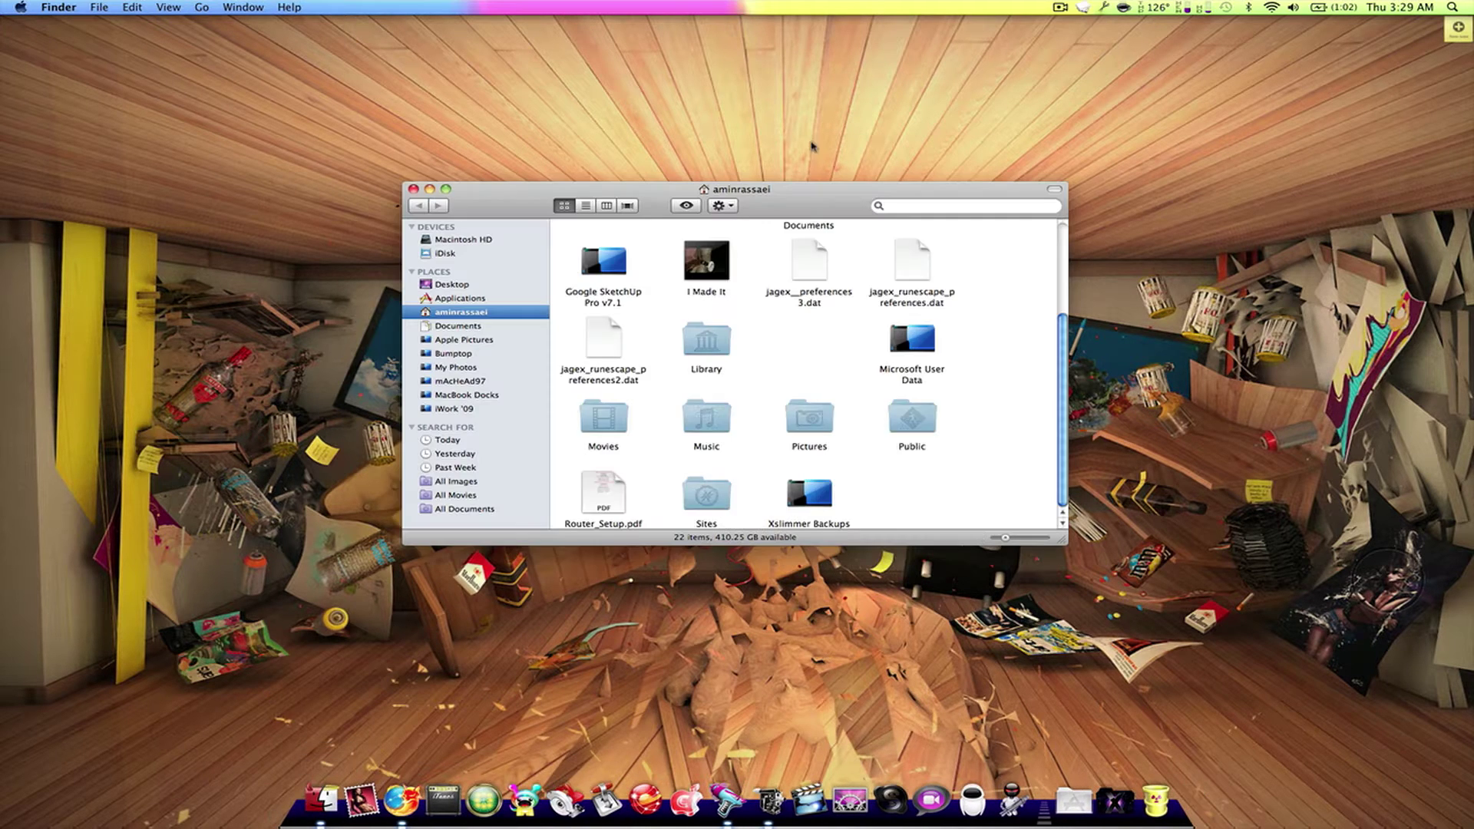
drag(791, 199, 352, 160)
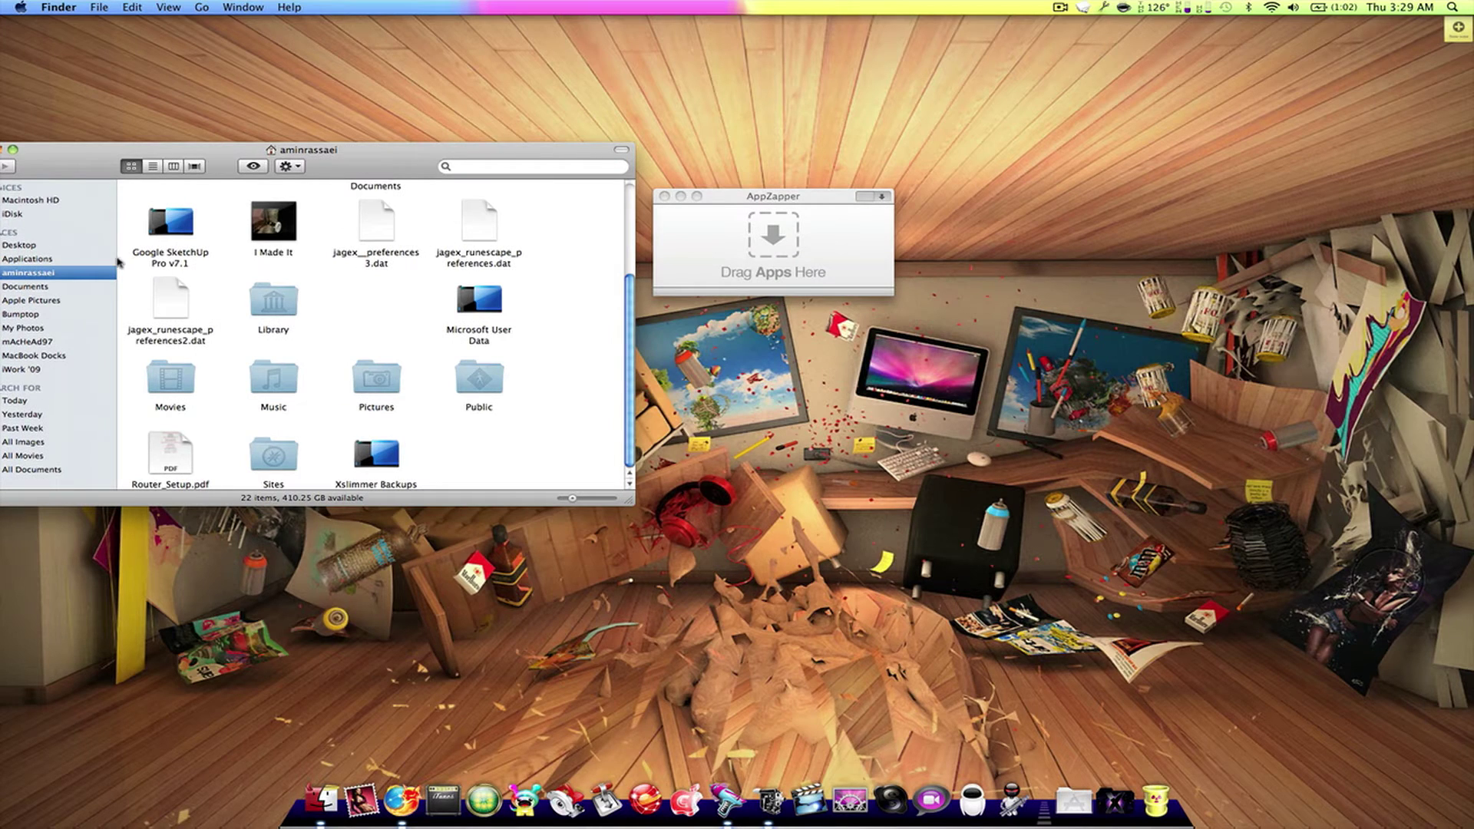
click(34, 258)
scroll(392, 236, down, 10)
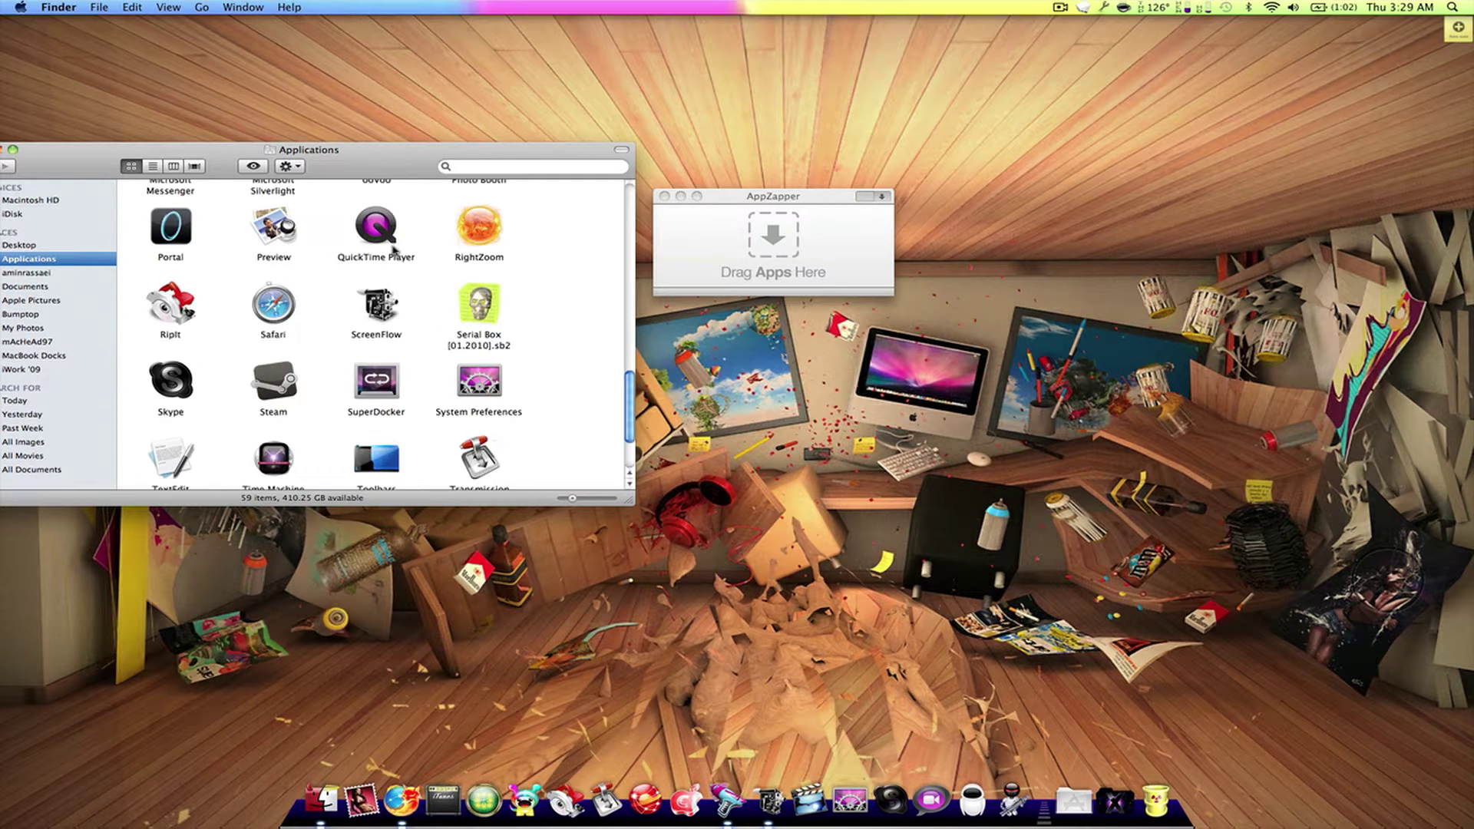
scroll(453, 388, down, 3)
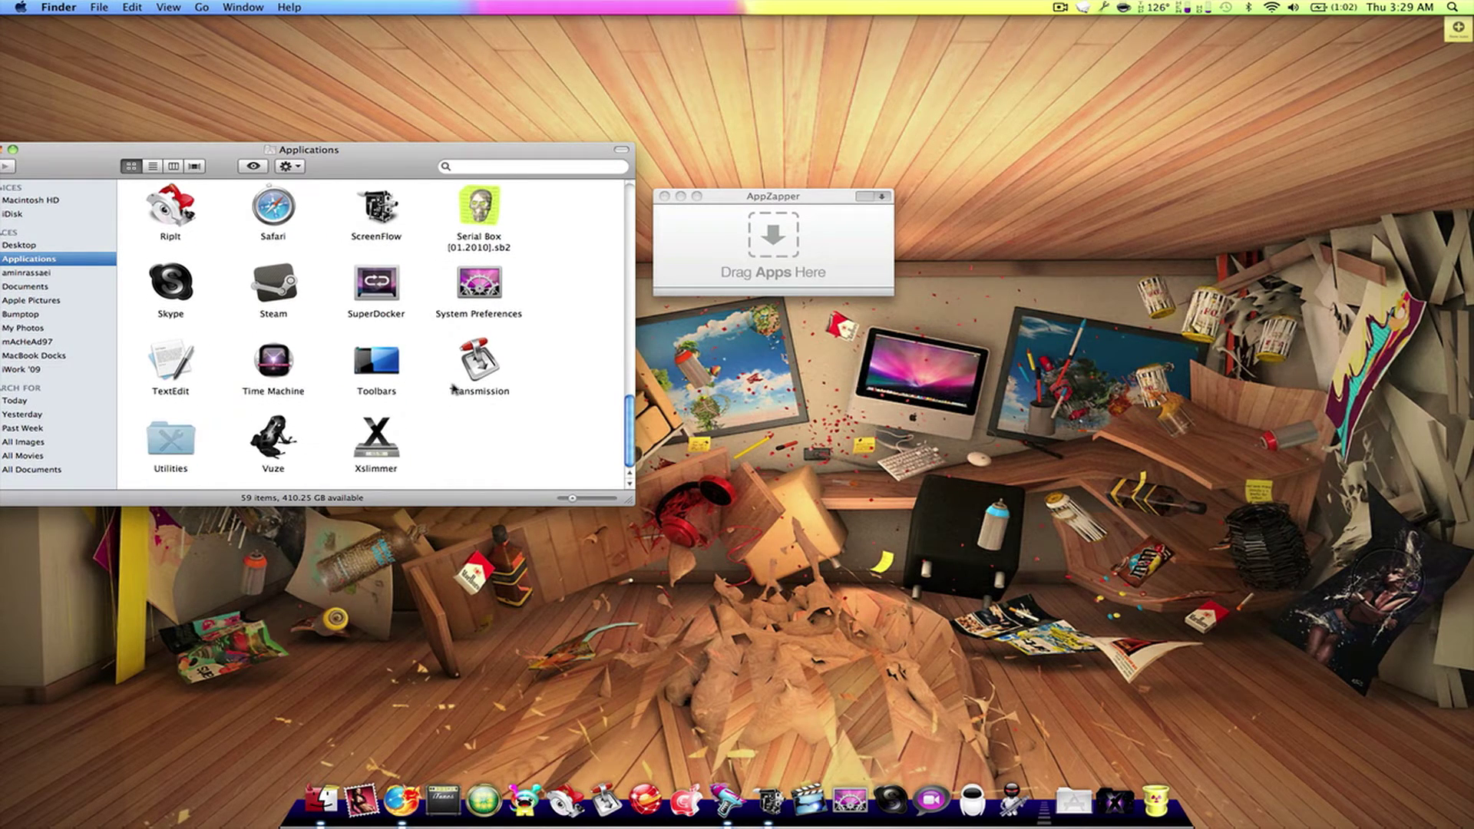
Step: Drag Vuze onto AppZapper and zap it with its related files (57 MB)
mouse_move(282, 434)
mouse_down()
mouse_move(765, 289)
mouse_move(772, 265)
mouse_up()
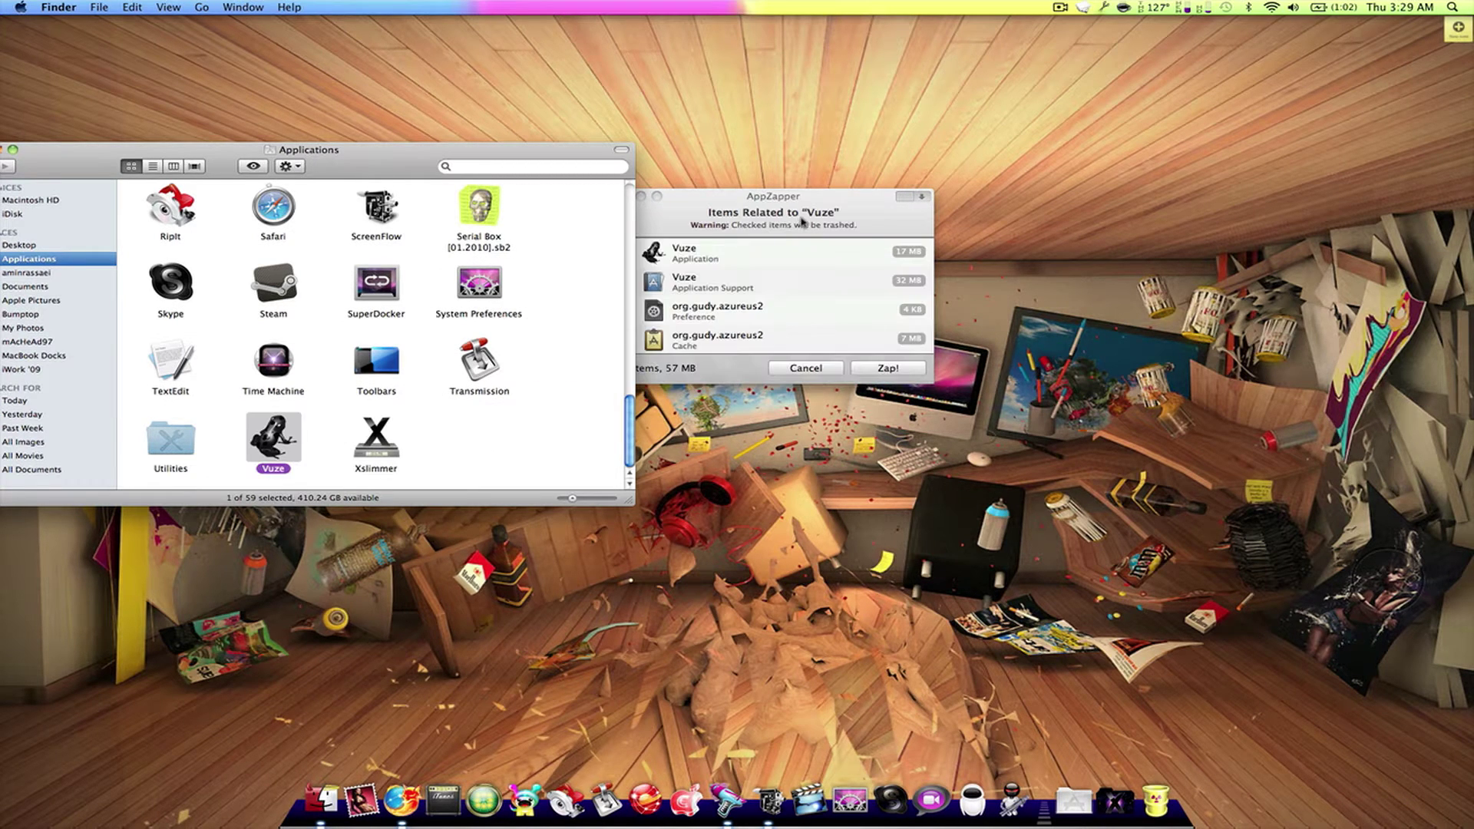
drag(787, 205, 1027, 205)
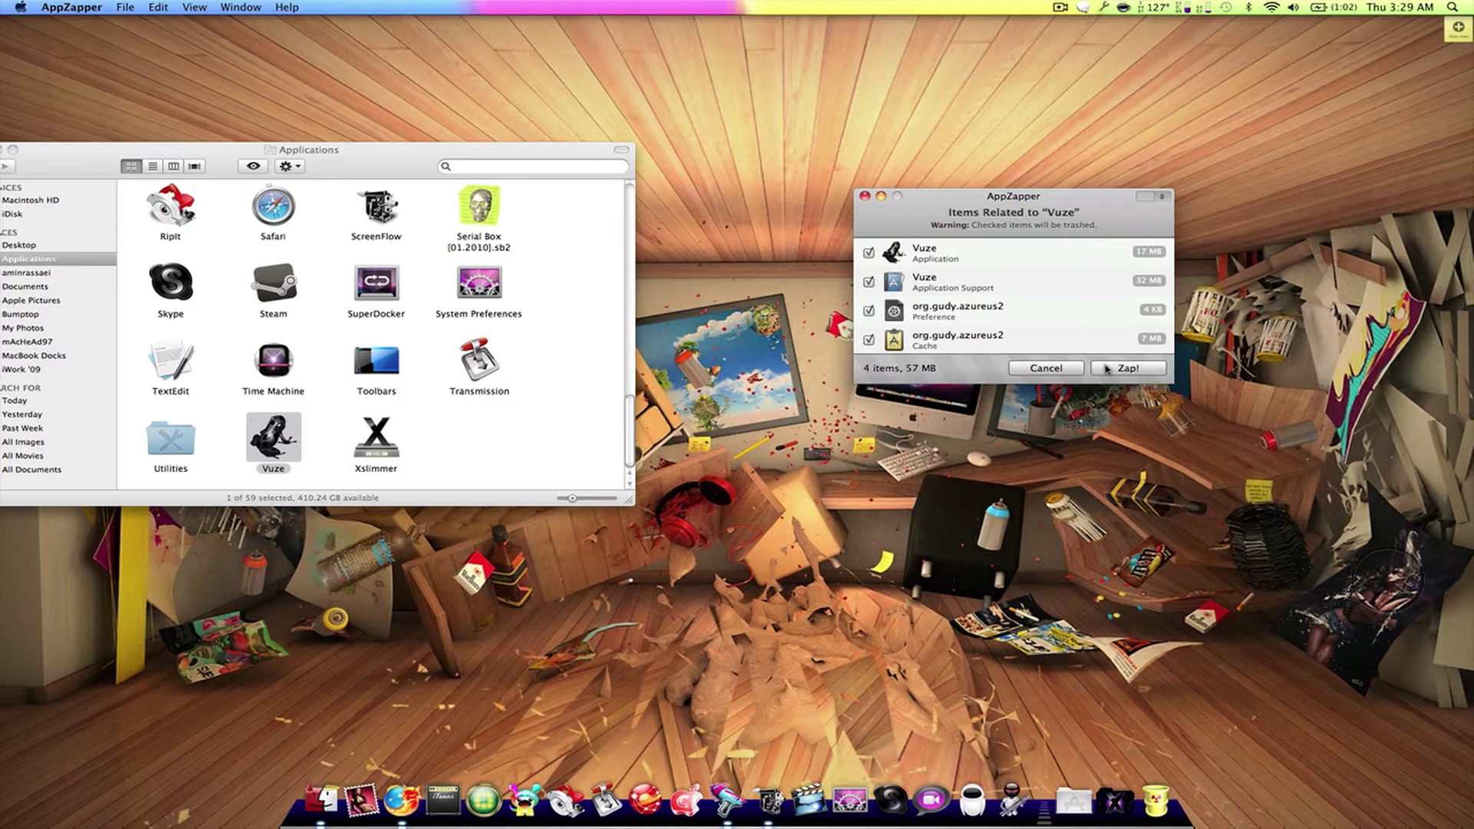
click(1108, 368)
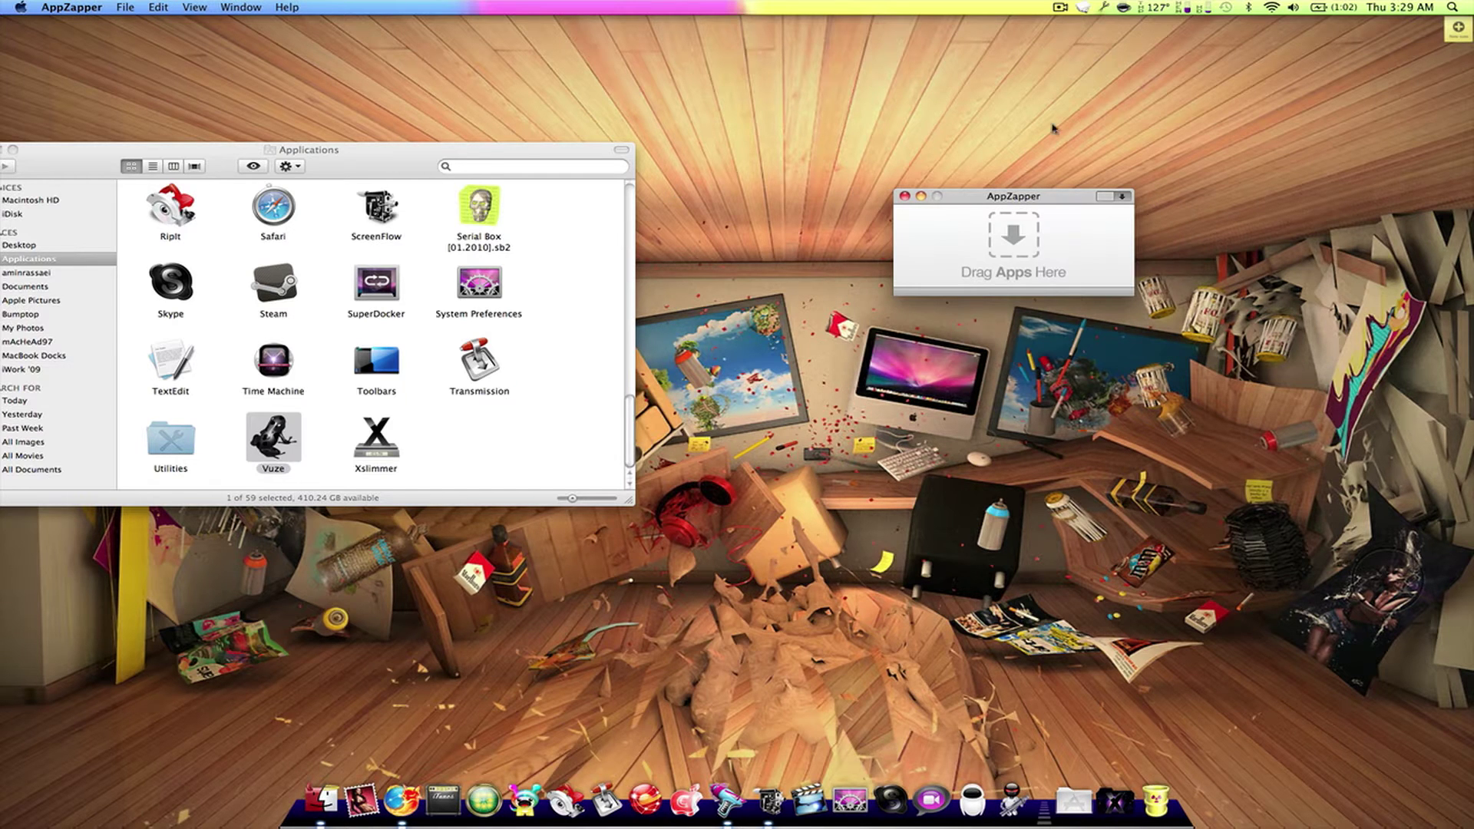
drag(50, 147, 80, 146)
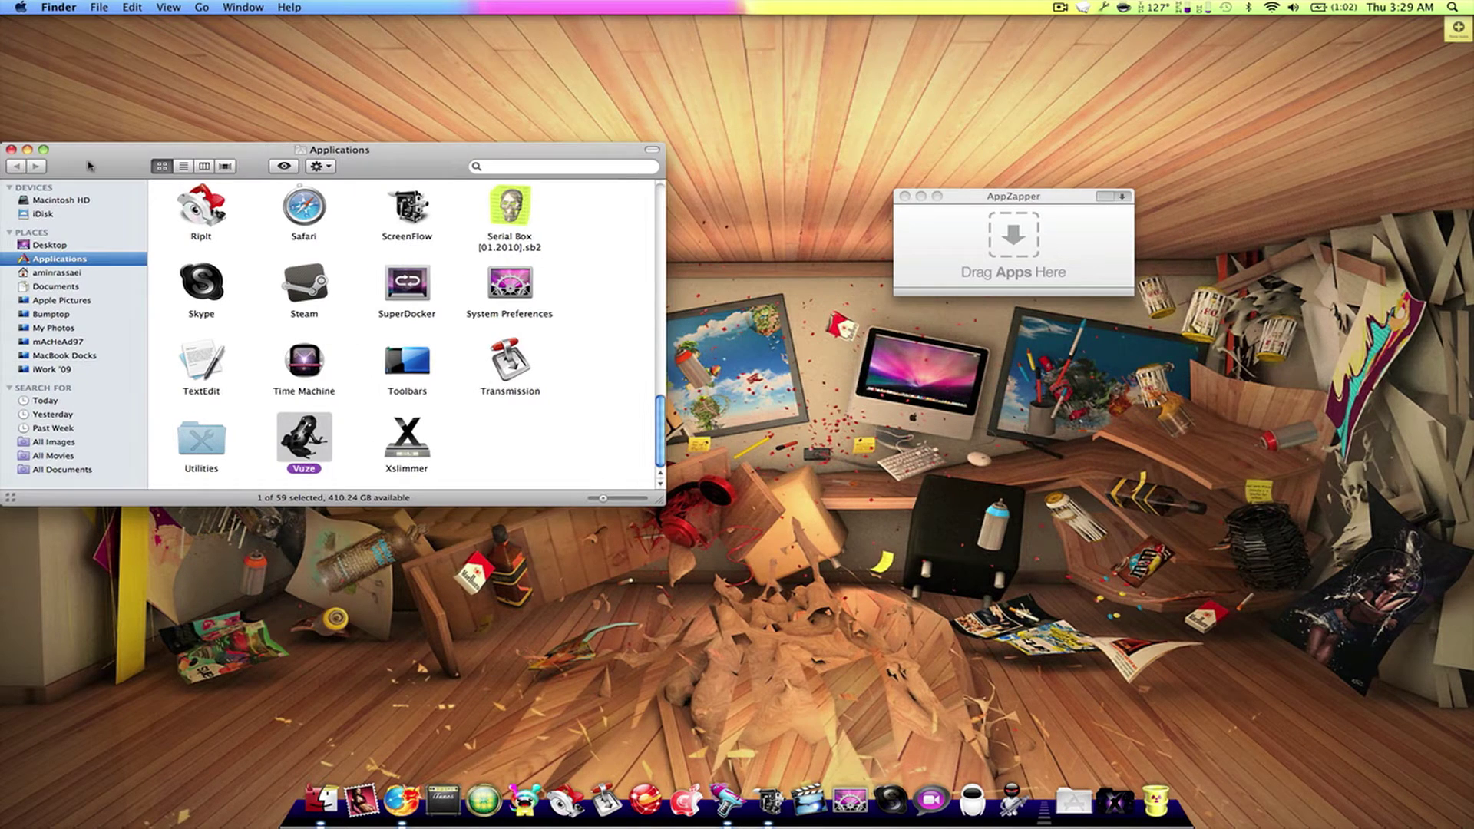
click(14, 153)
click(1100, 198)
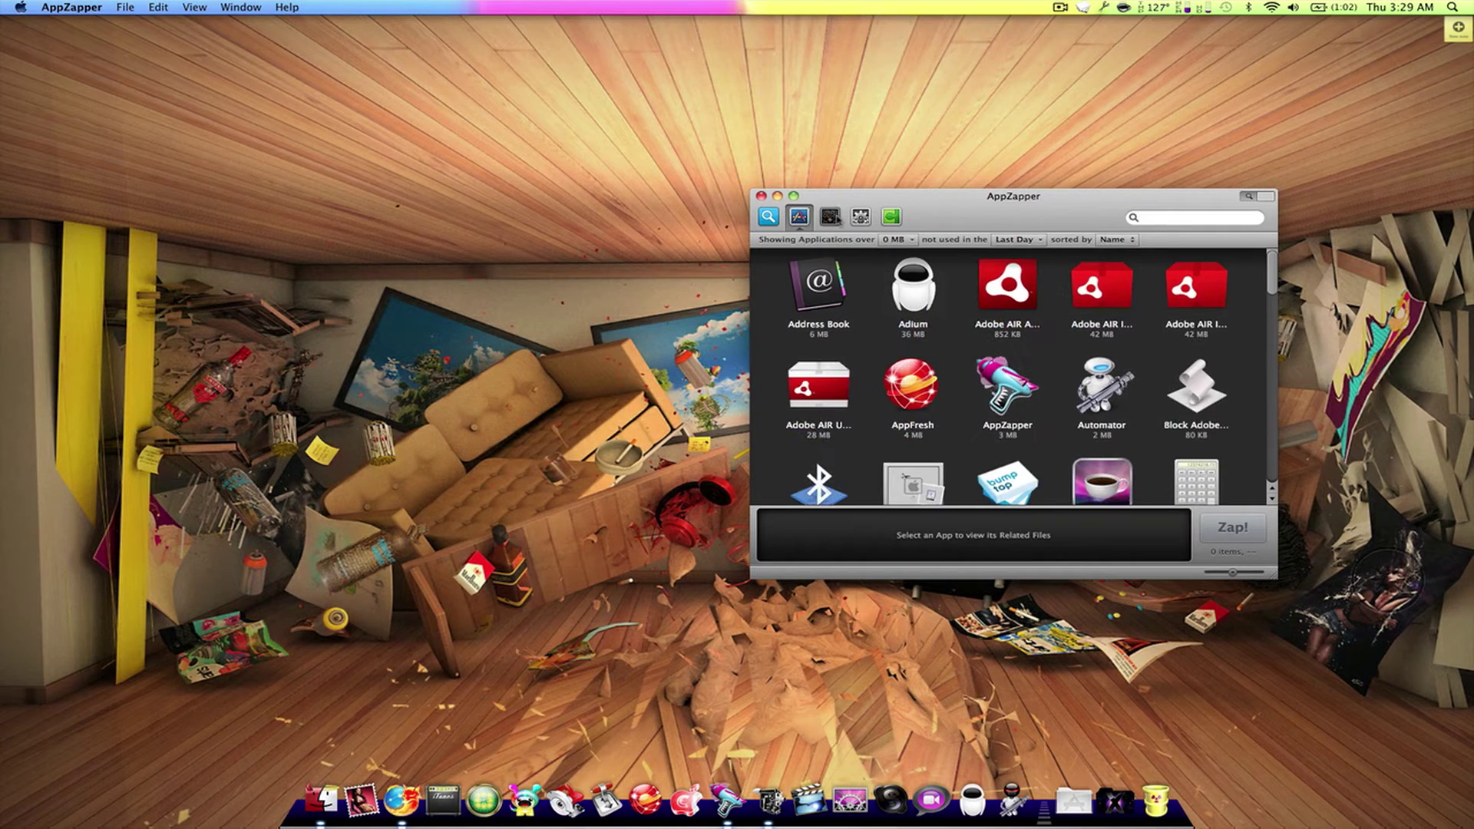
click(799, 217)
click(860, 216)
click(907, 241)
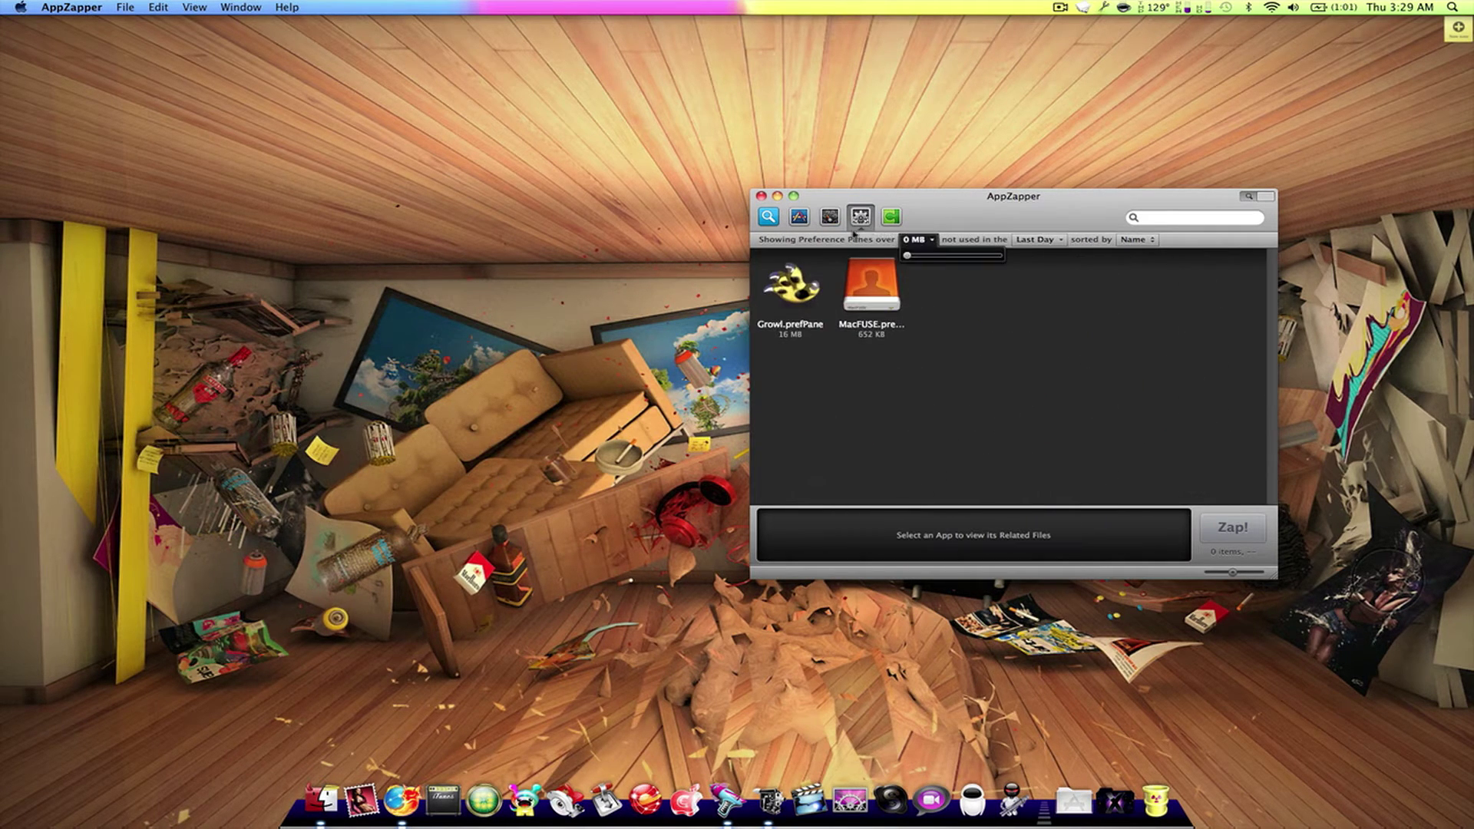
click(893, 217)
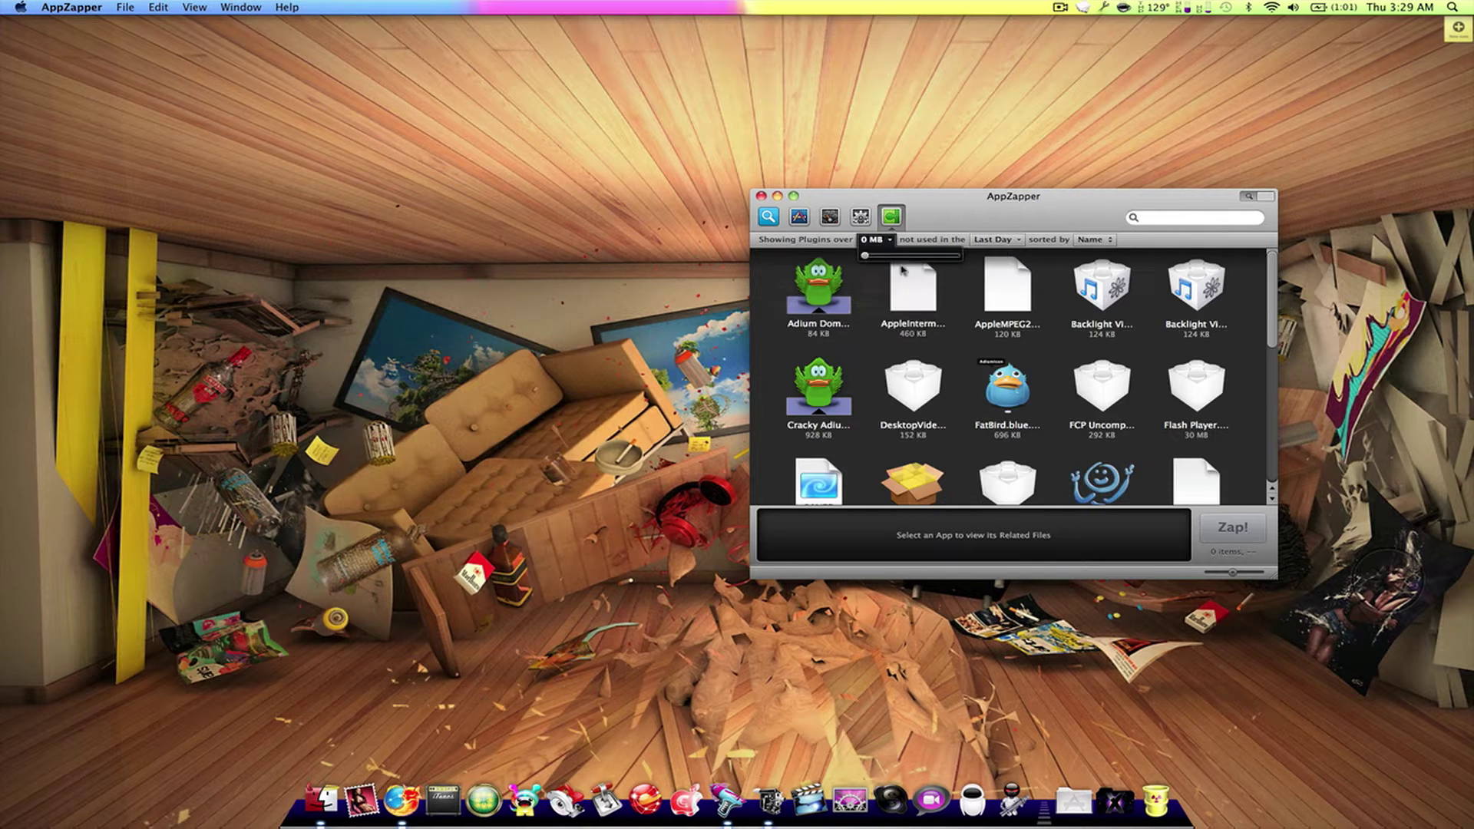
scroll(1006, 360, down, 10)
scroll(1006, 360, up, 10)
key(super+q)
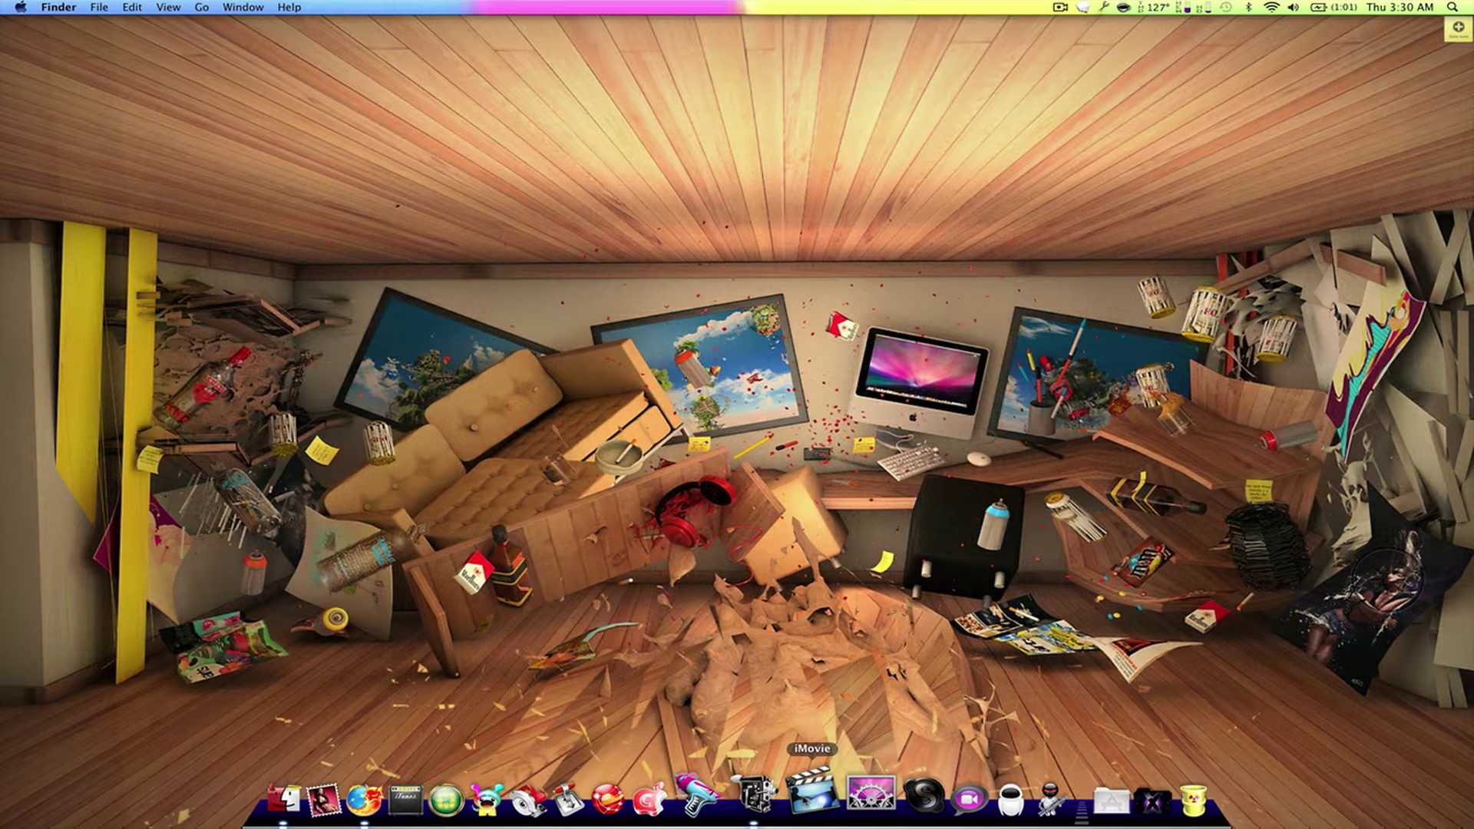
click(689, 792)
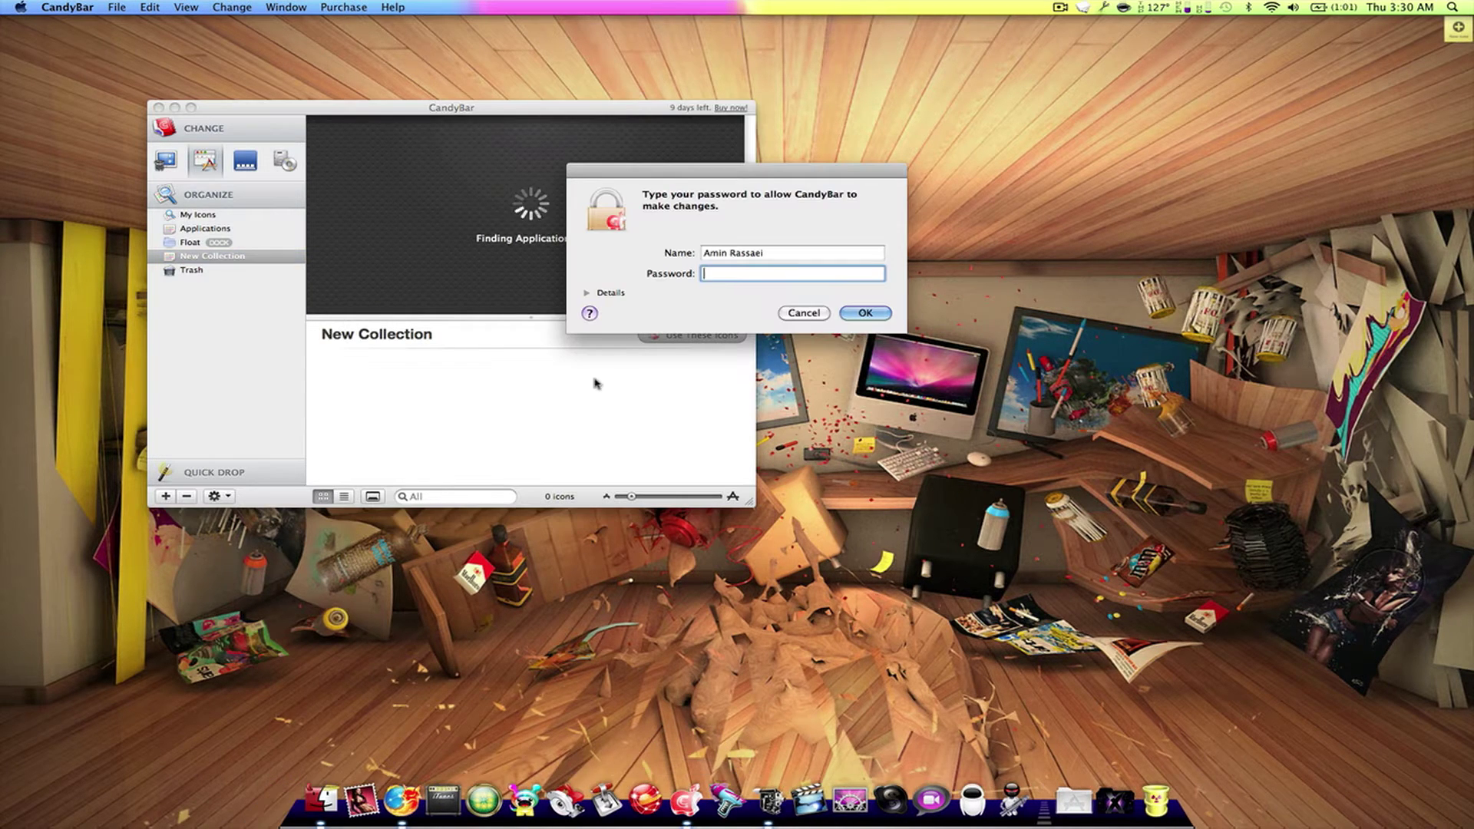
text(******)
key(Return)
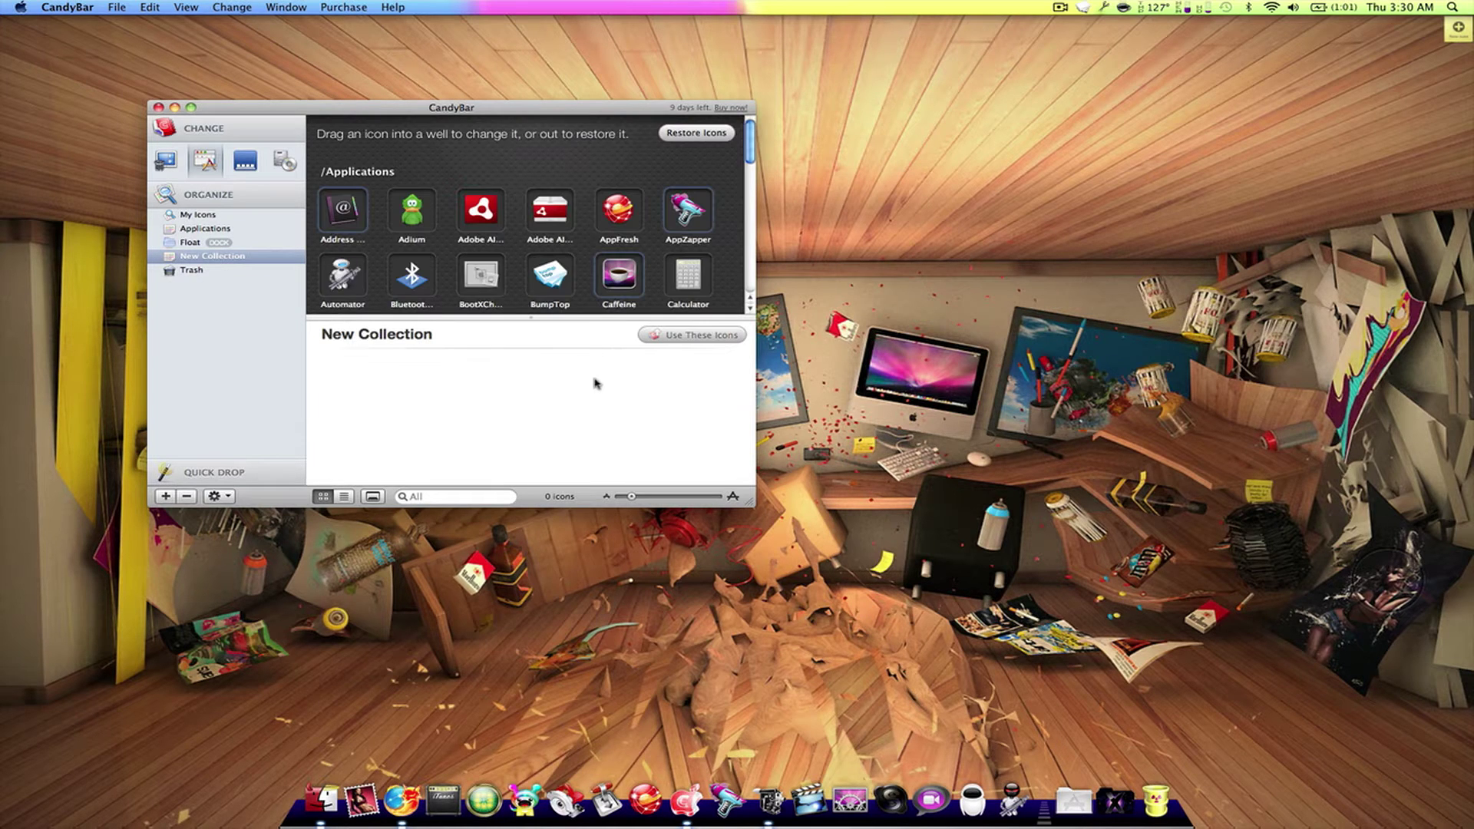
key(super+q)
click(606, 797)
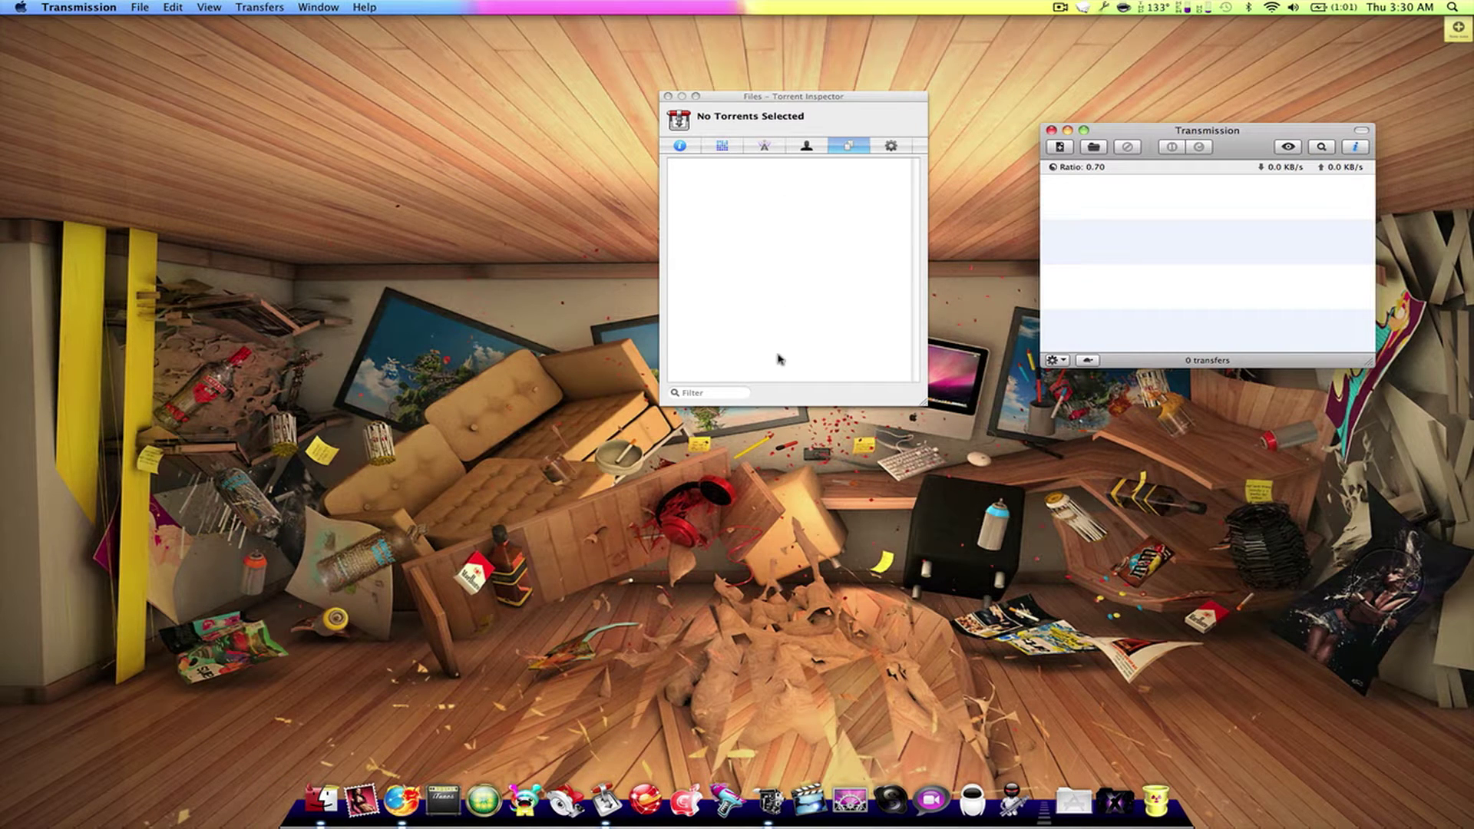
key(super+q)
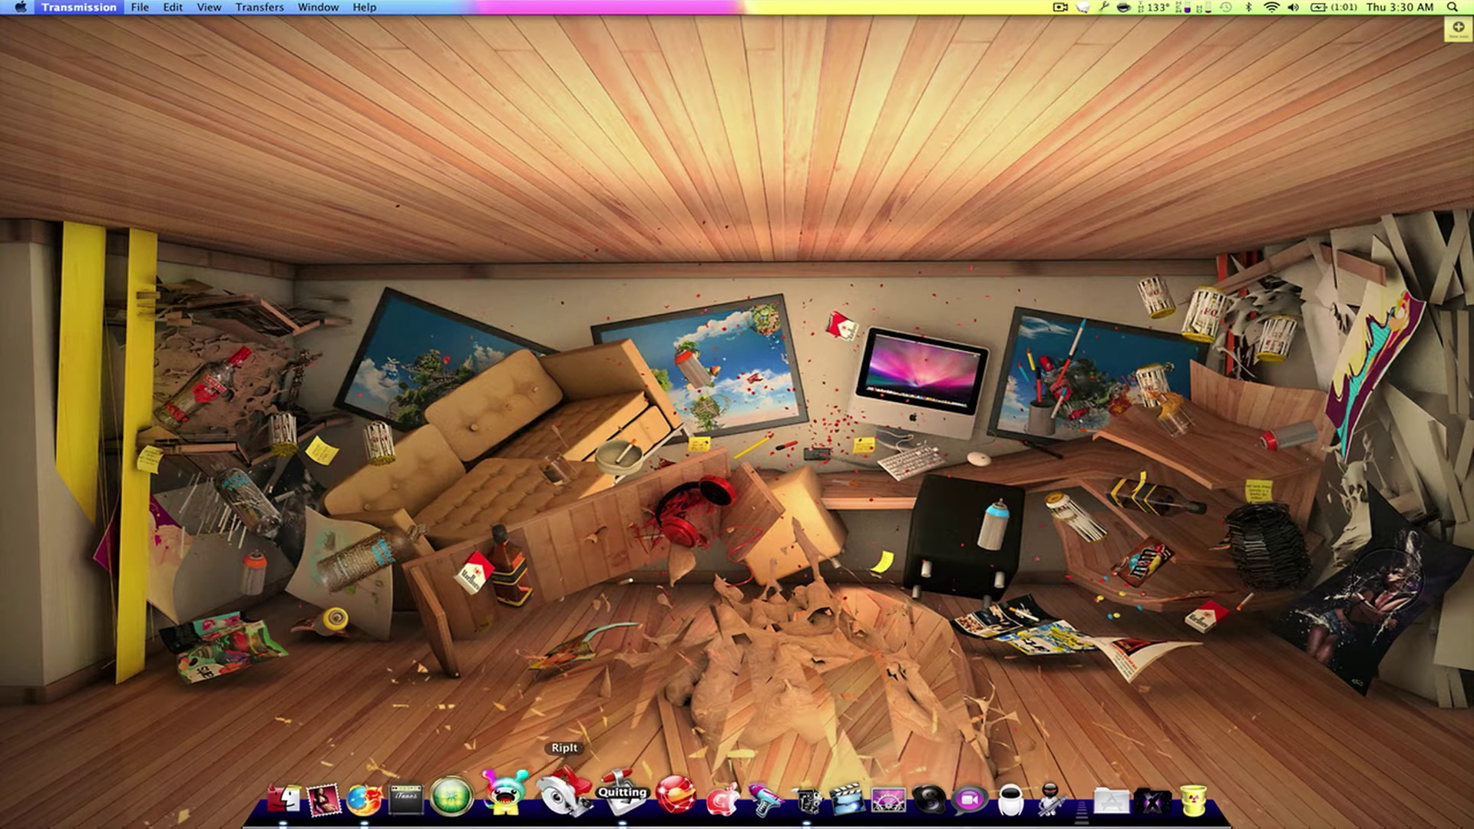
click(569, 793)
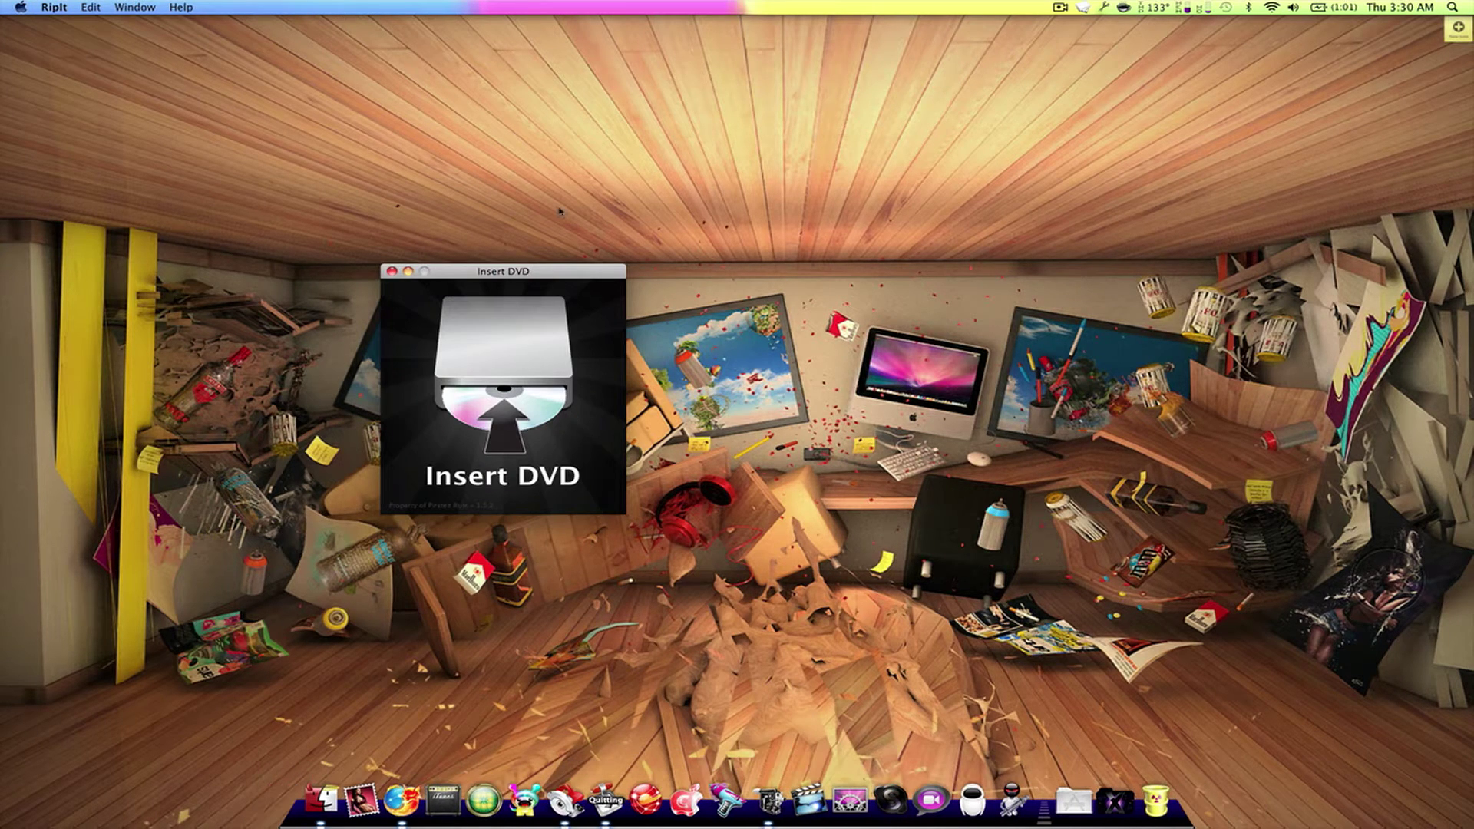
key(super+q)
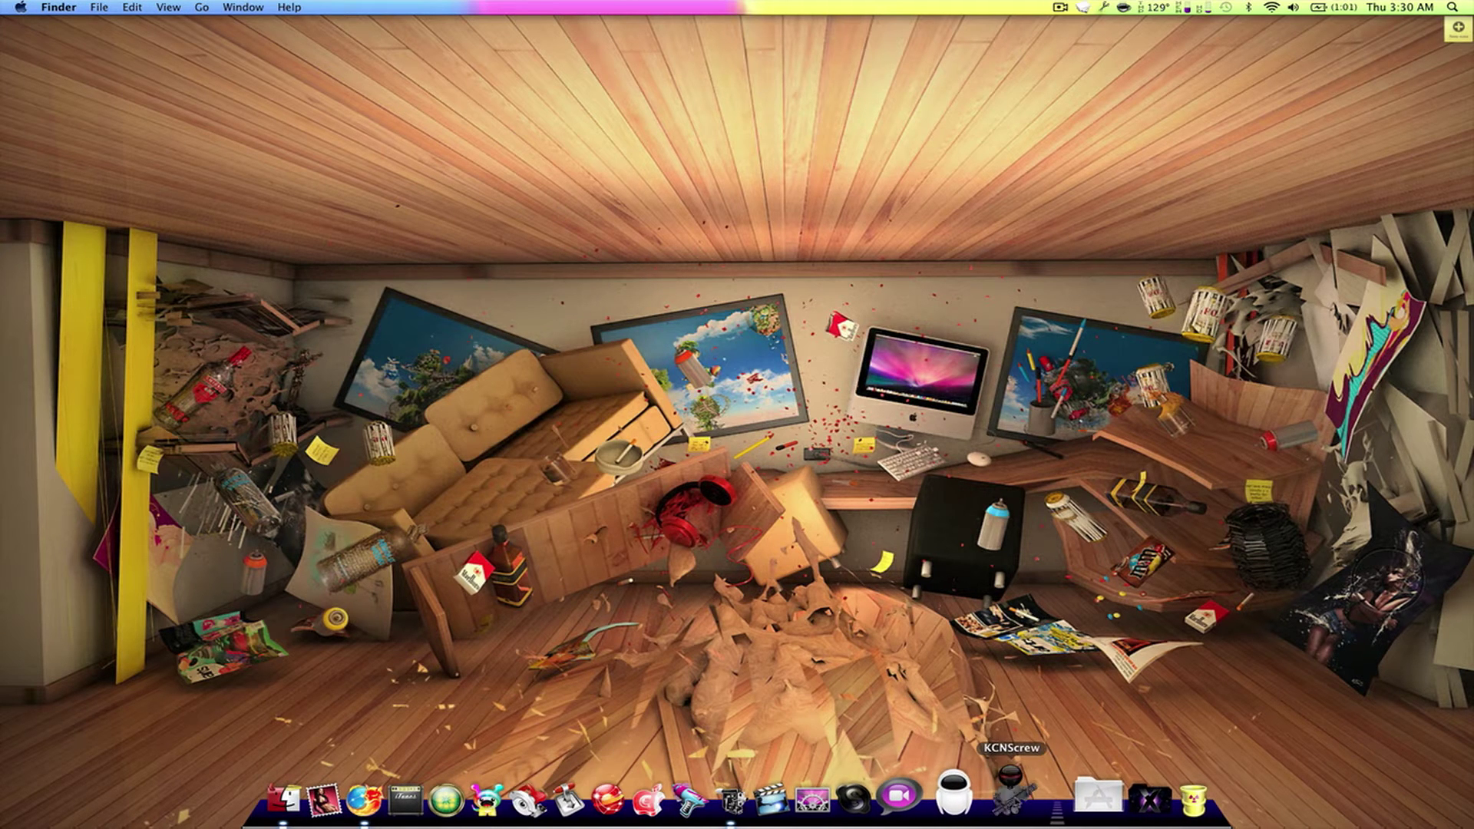
click(1011, 789)
click(897, 286)
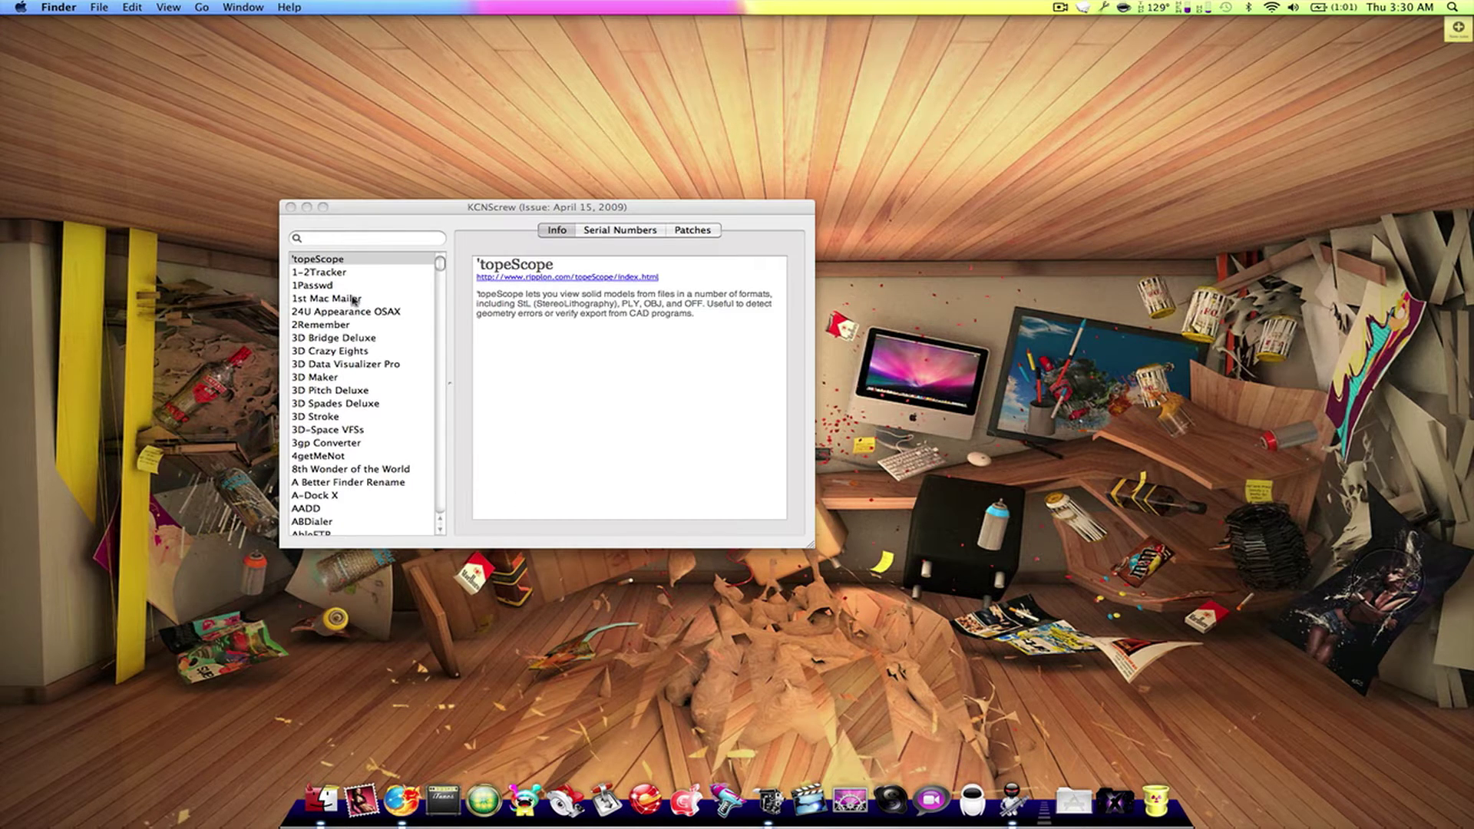
scroll(349, 296, down, 10)
scroll(348, 295, down, 10)
scroll(354, 300, down, 10)
scroll(354, 301, down, 10)
scroll(349, 288, down, 10)
scroll(348, 288, down, 10)
scroll(348, 367, down, 10)
scroll(347, 366, down, 10)
key(super+q)
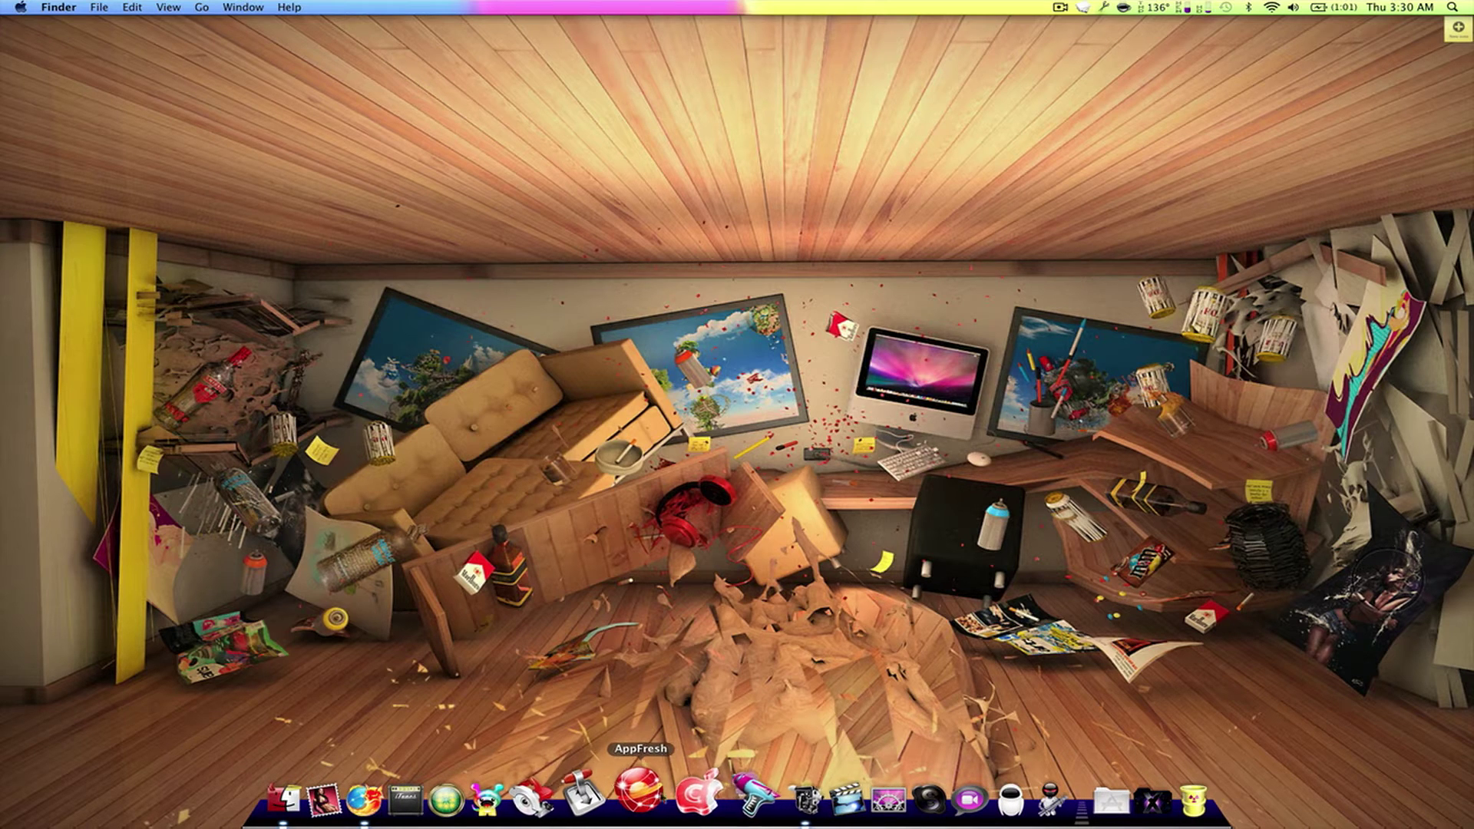
click(1069, 795)
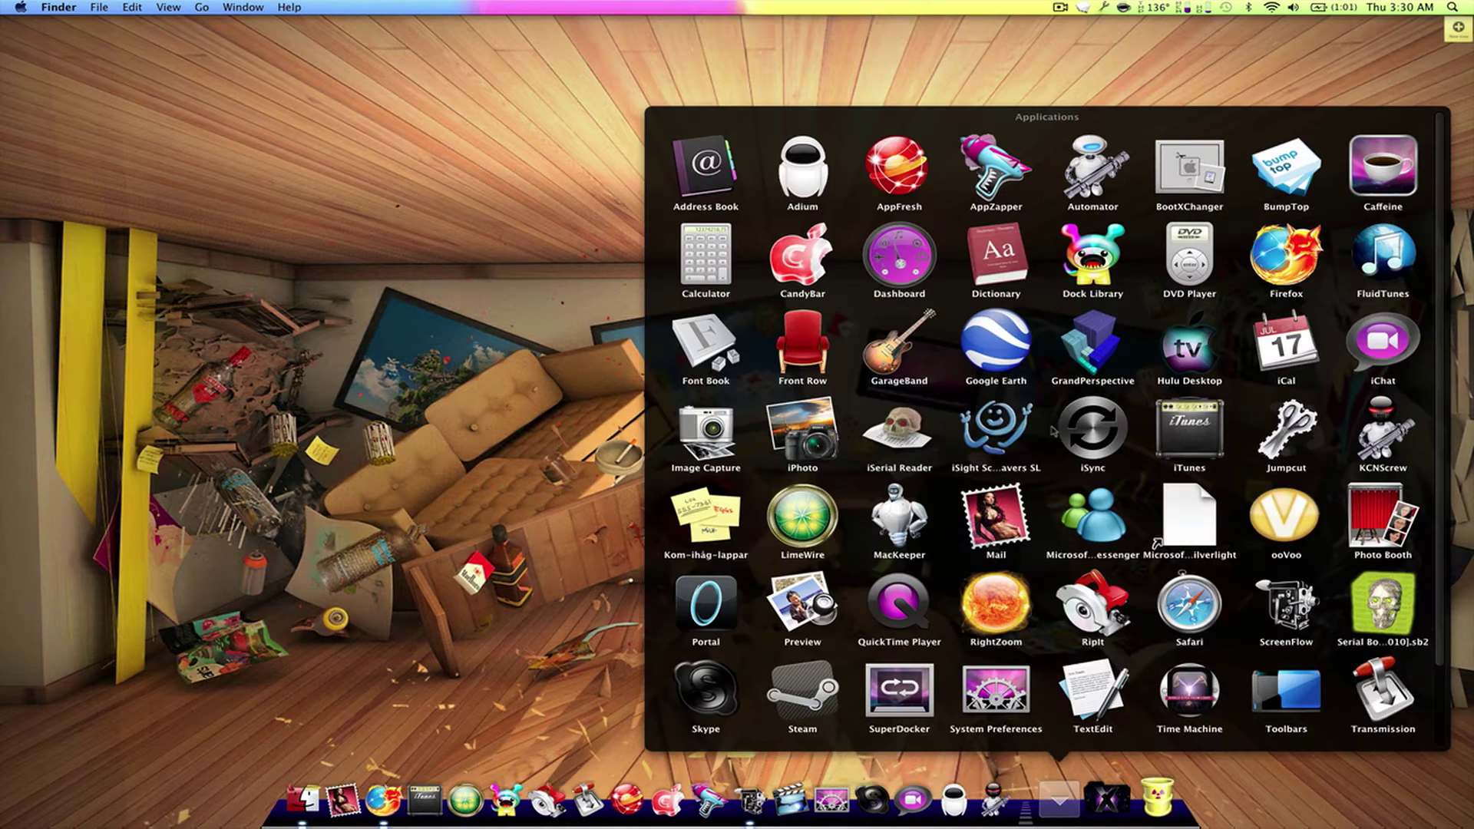
scroll(933, 445, down, 3)
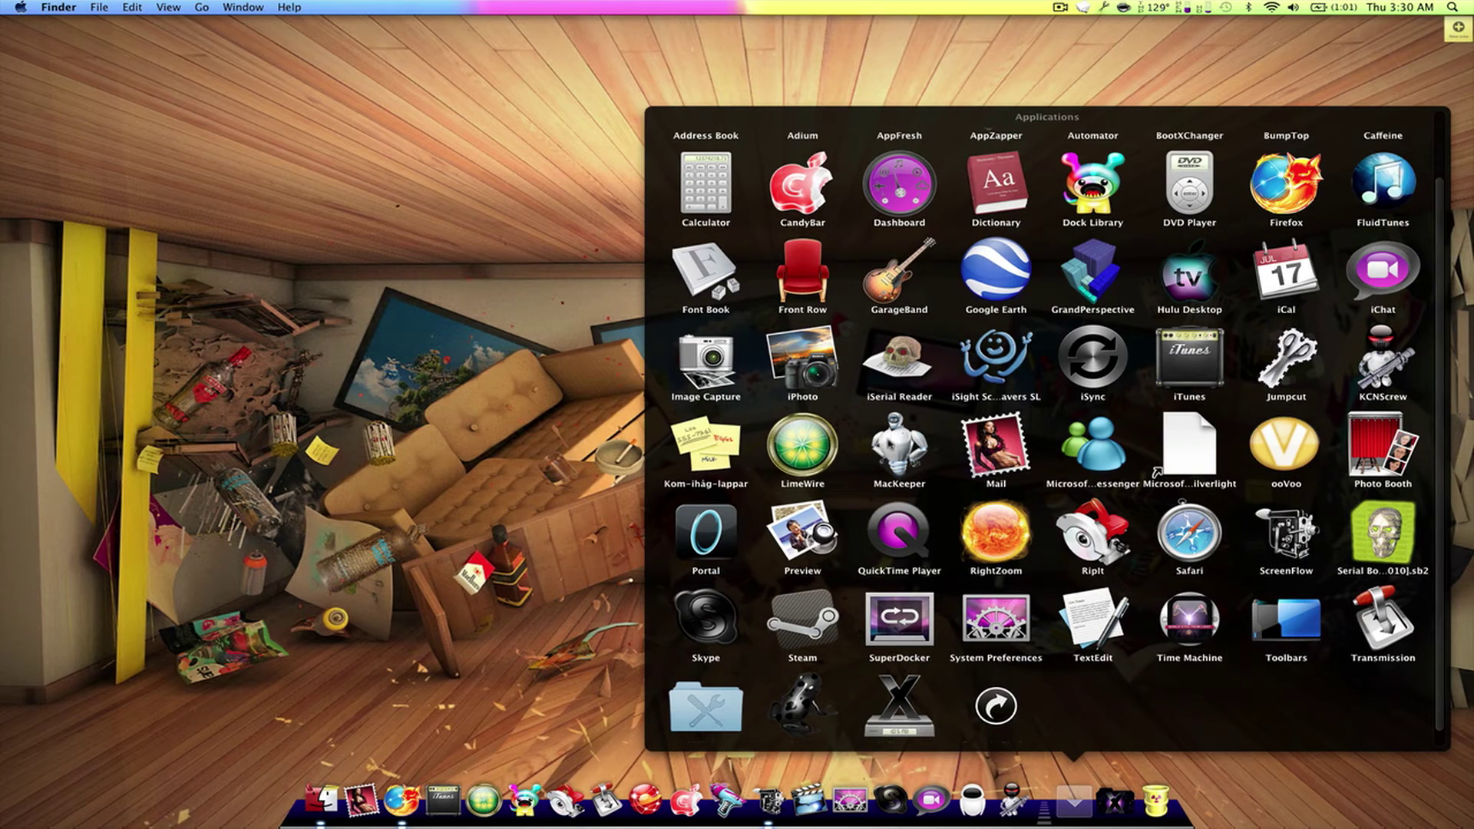
click(899, 444)
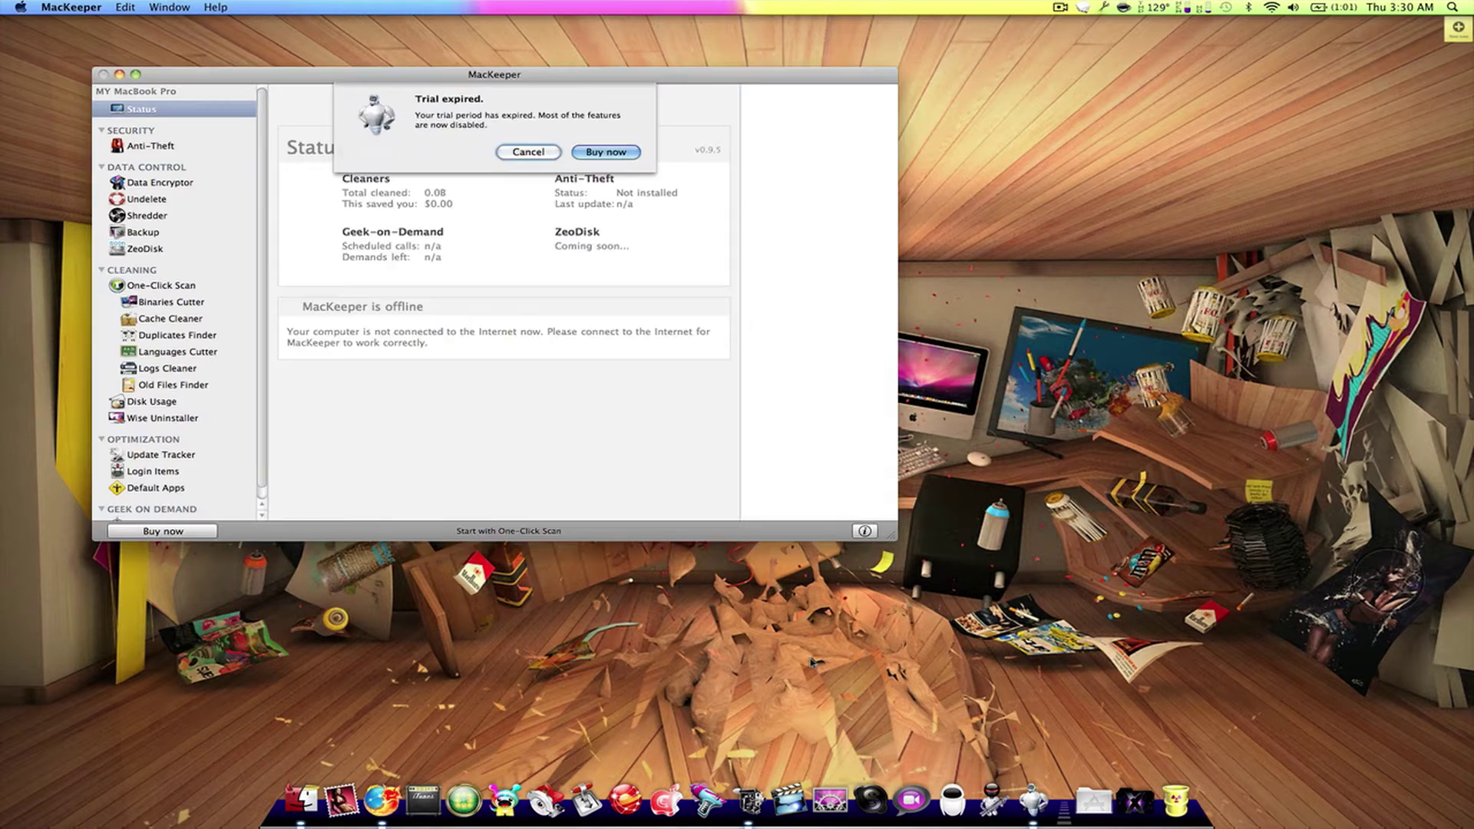
click(536, 152)
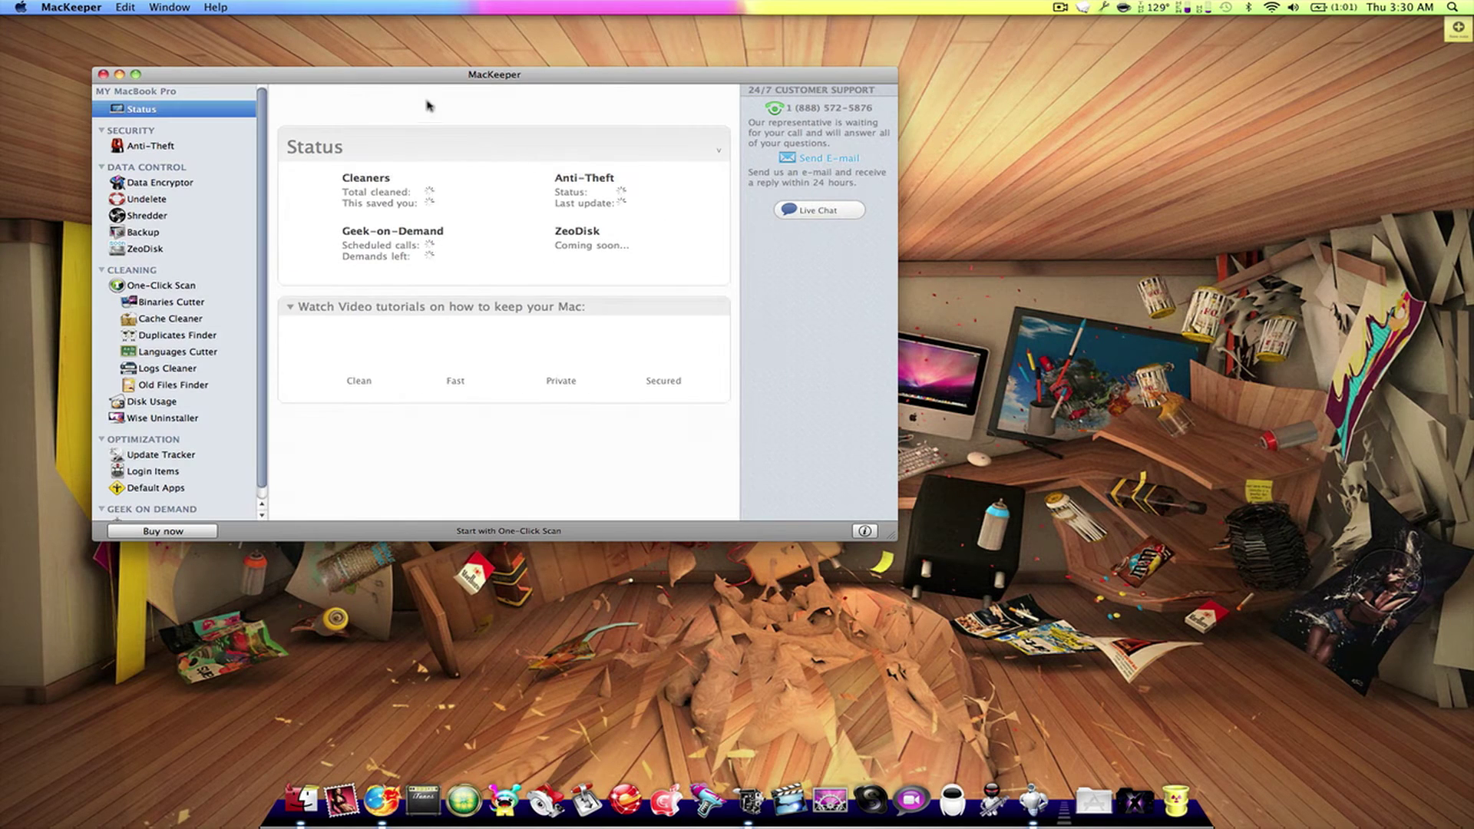
scroll(197, 154, down, 1)
click(147, 475)
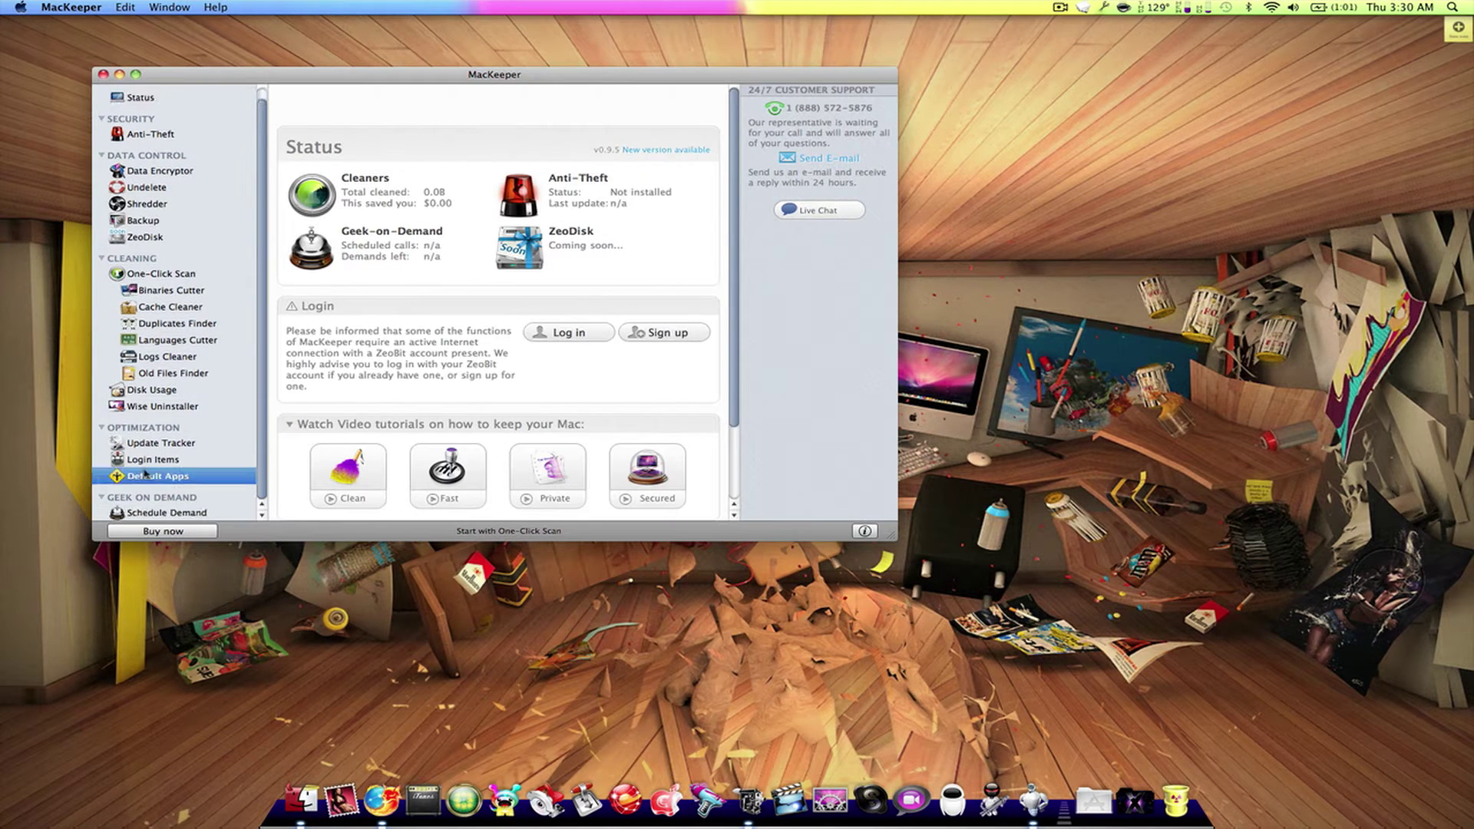
click(141, 99)
scroll(381, 328, down, 3)
scroll(458, 380, down, 2)
Step: Quit MacKeeper and browse the Downloads and Applications stacks in the Dock
key(super+q)
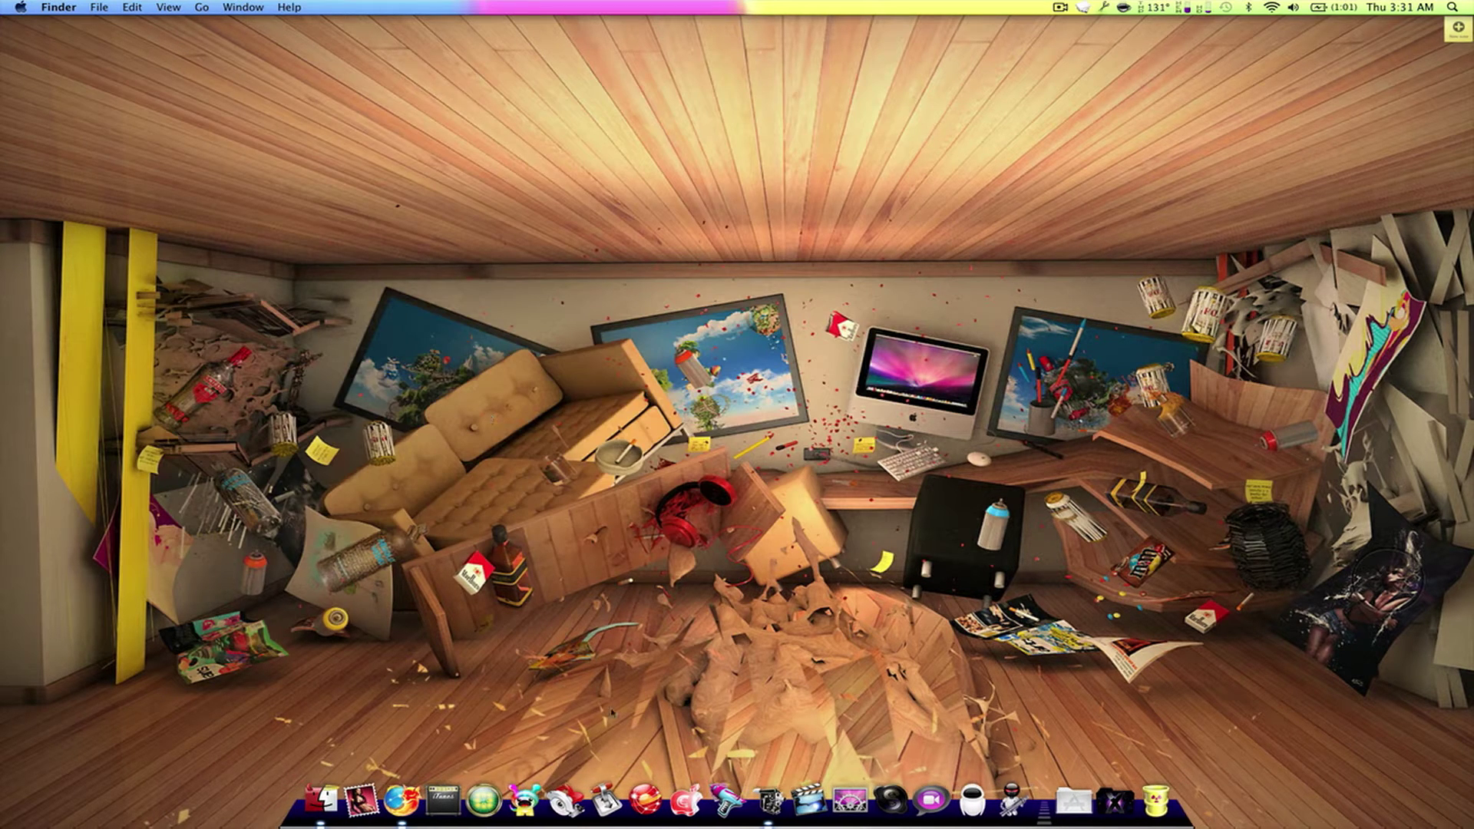
click(1104, 806)
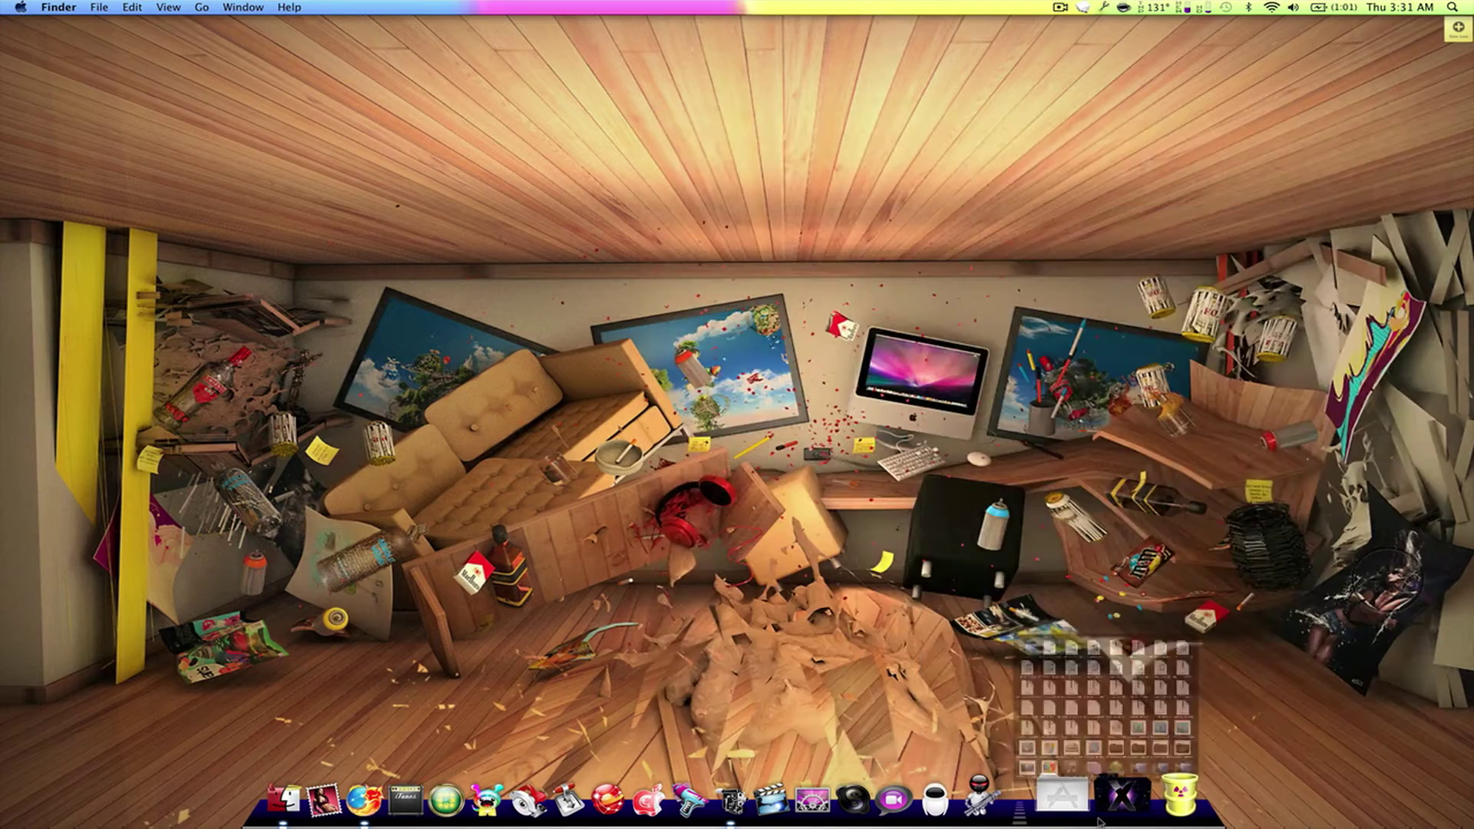
click(1069, 801)
scroll(1095, 604, down, 2)
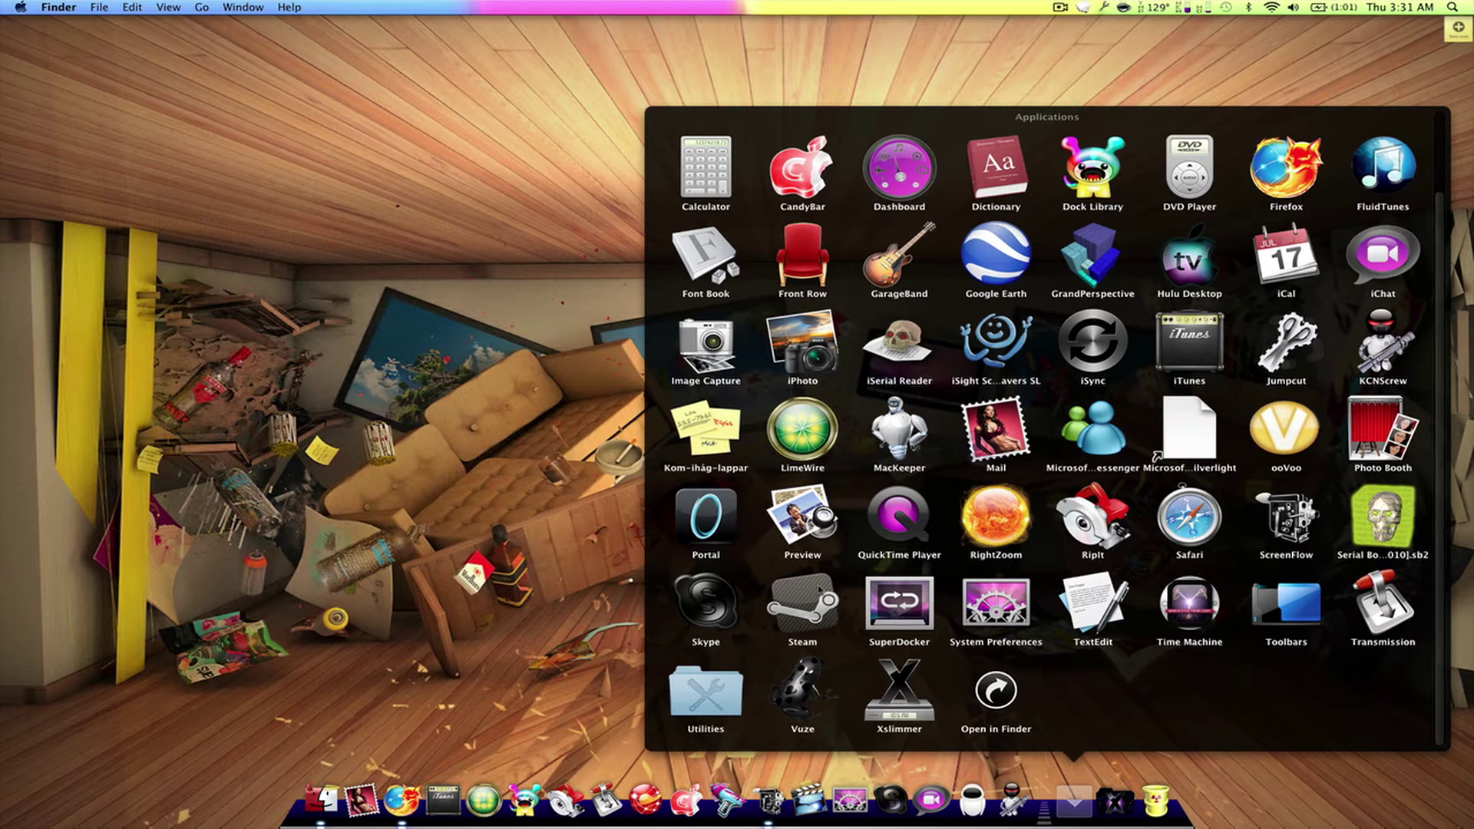
scroll(1157, 453, up, 2)
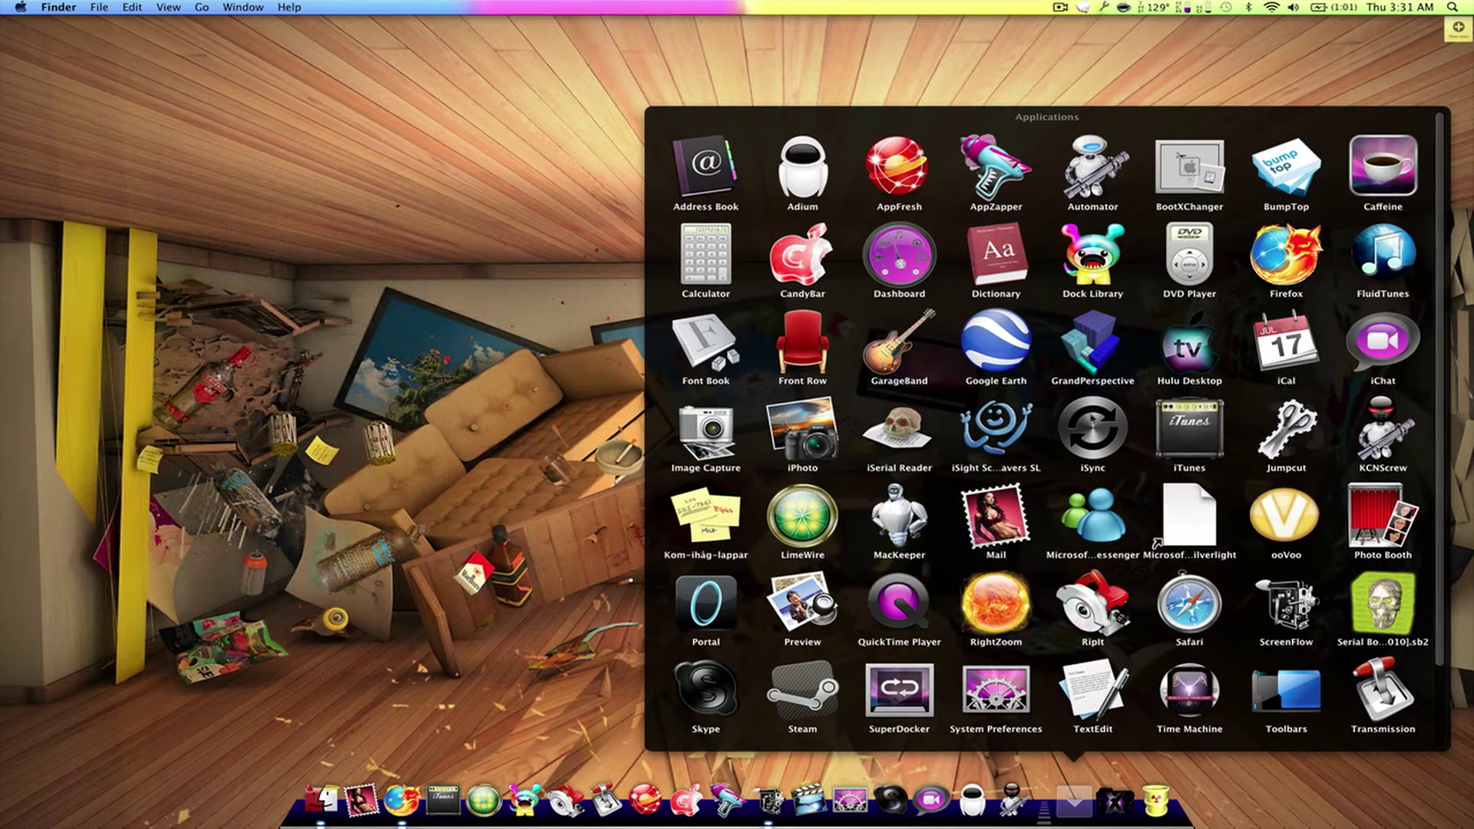
Step: Launch Firefox to its Google start page, then hide its window
click(605, 608)
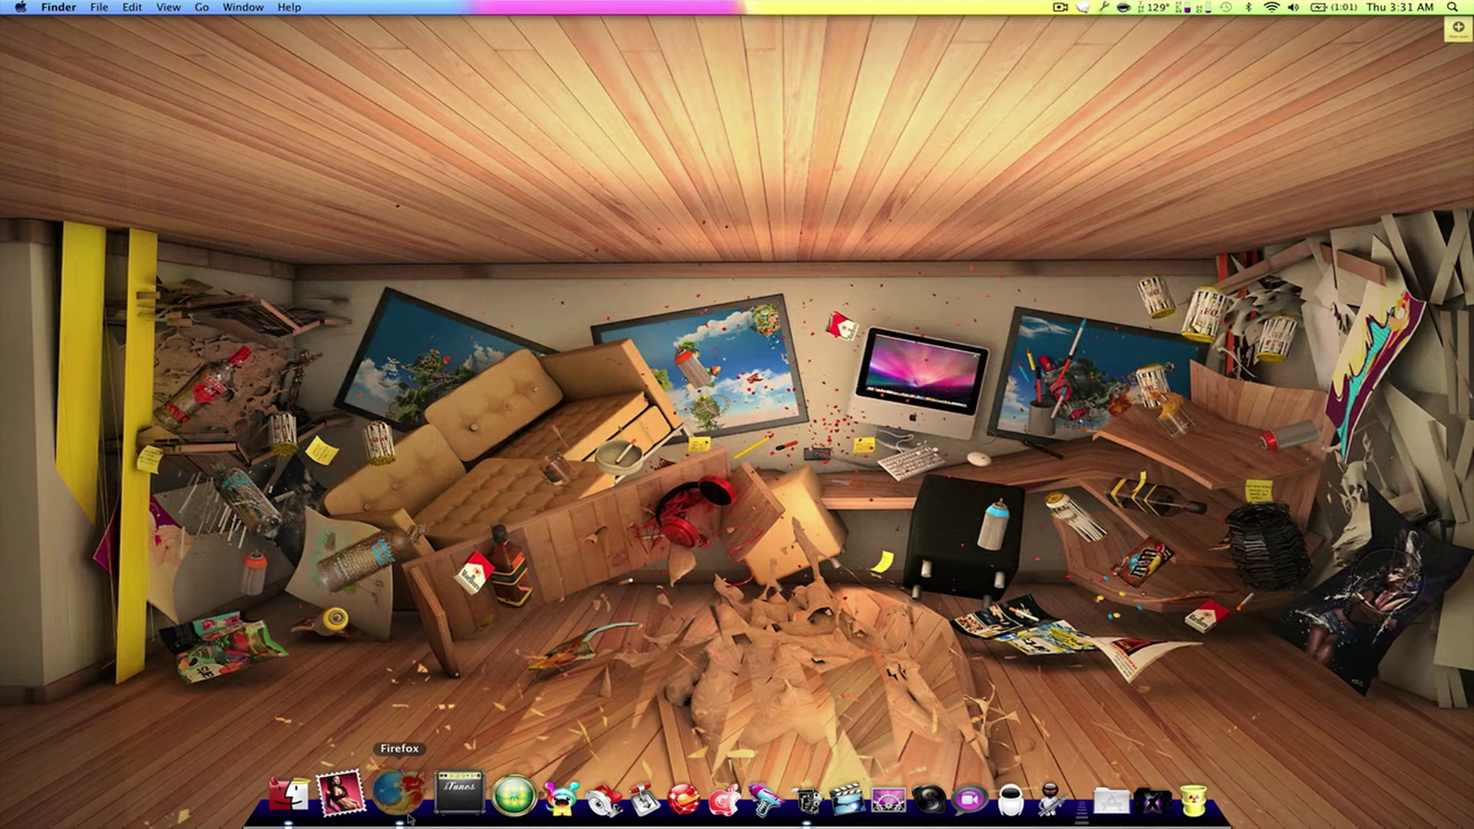
click(394, 793)
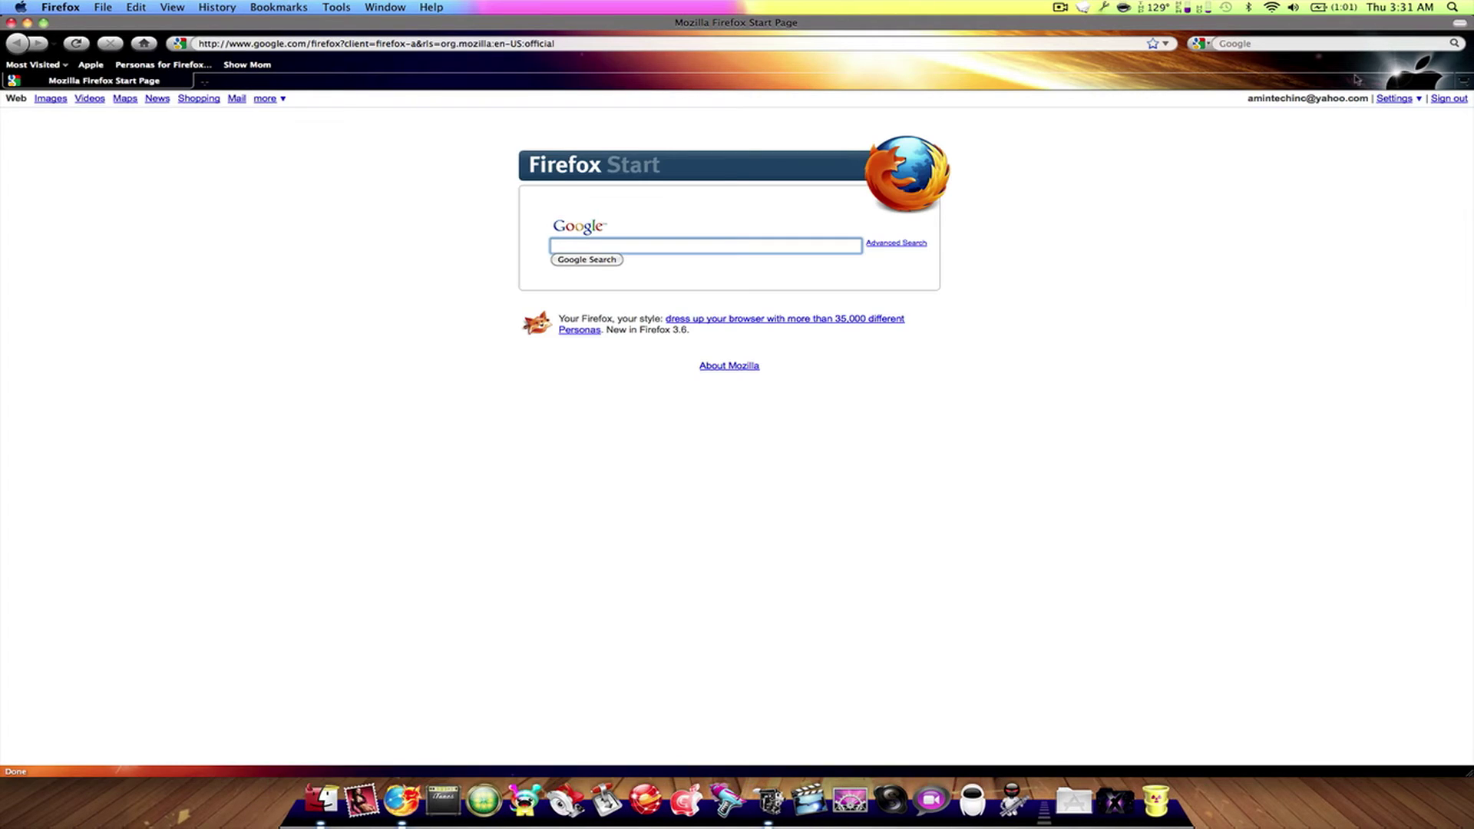
click(11, 21)
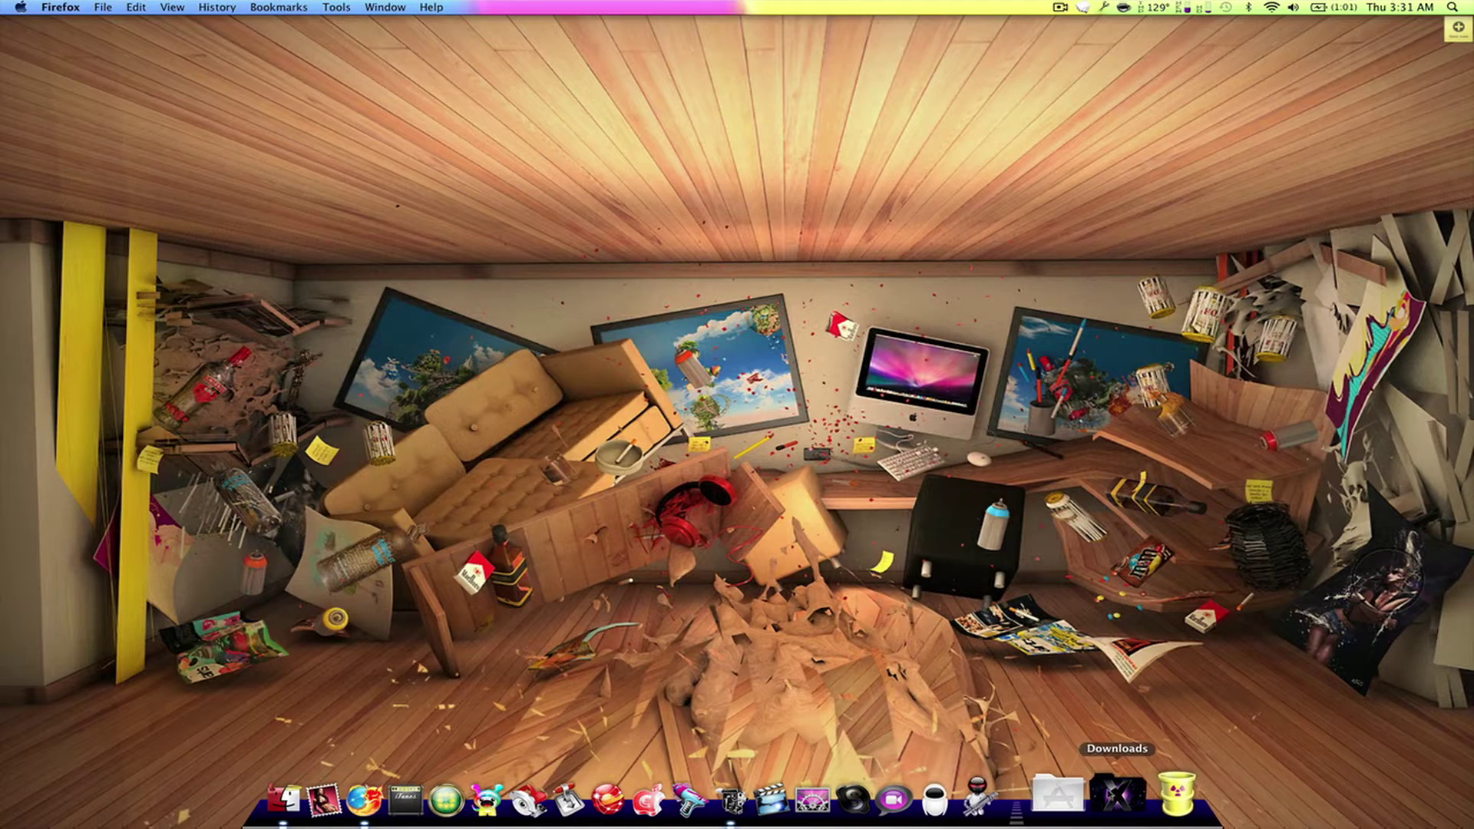
Step: Launch GrandPerspective from the Applications stack and quit it
click(1058, 793)
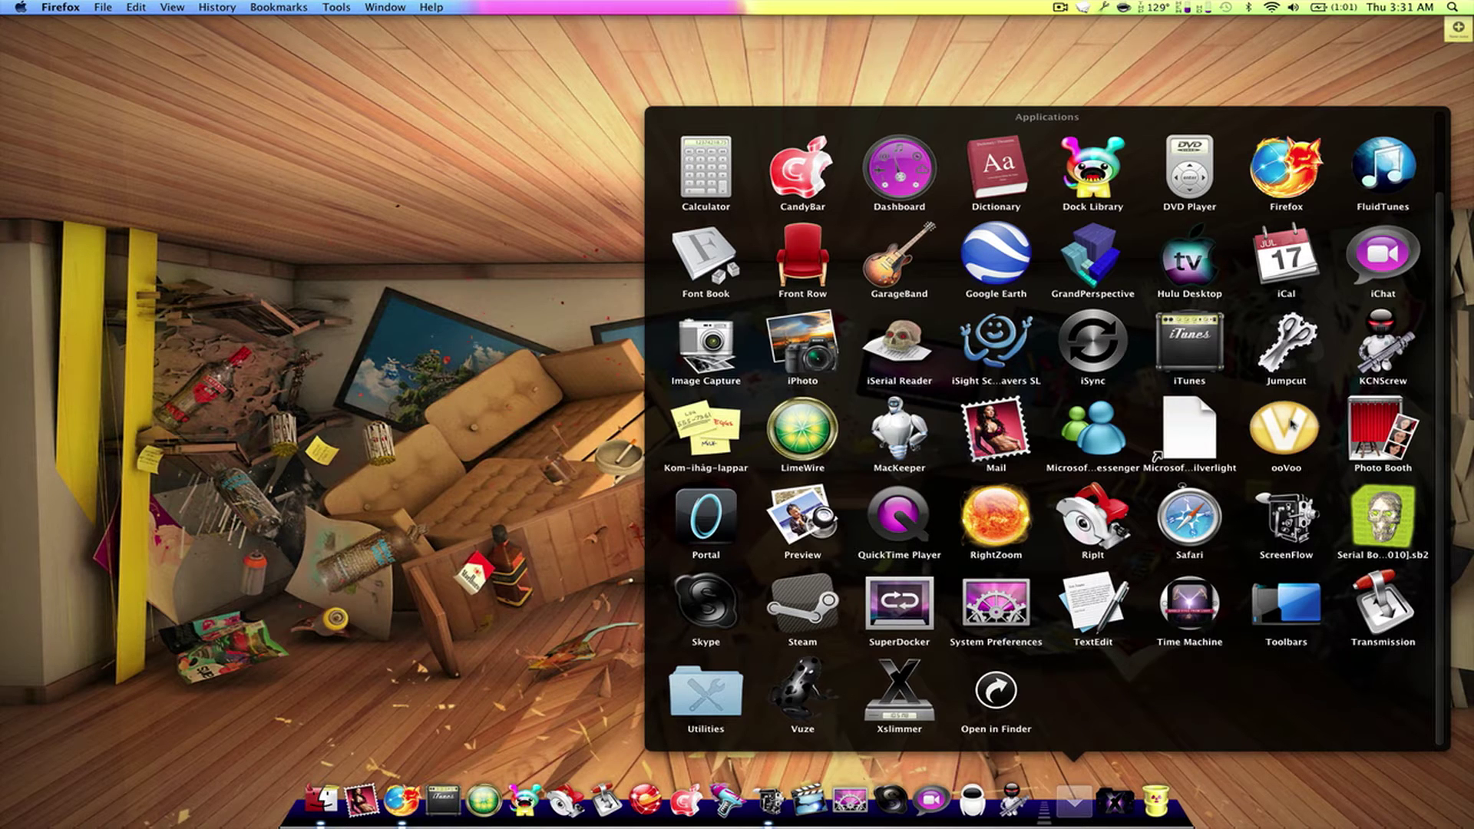
scroll(1019, 723, up, 3)
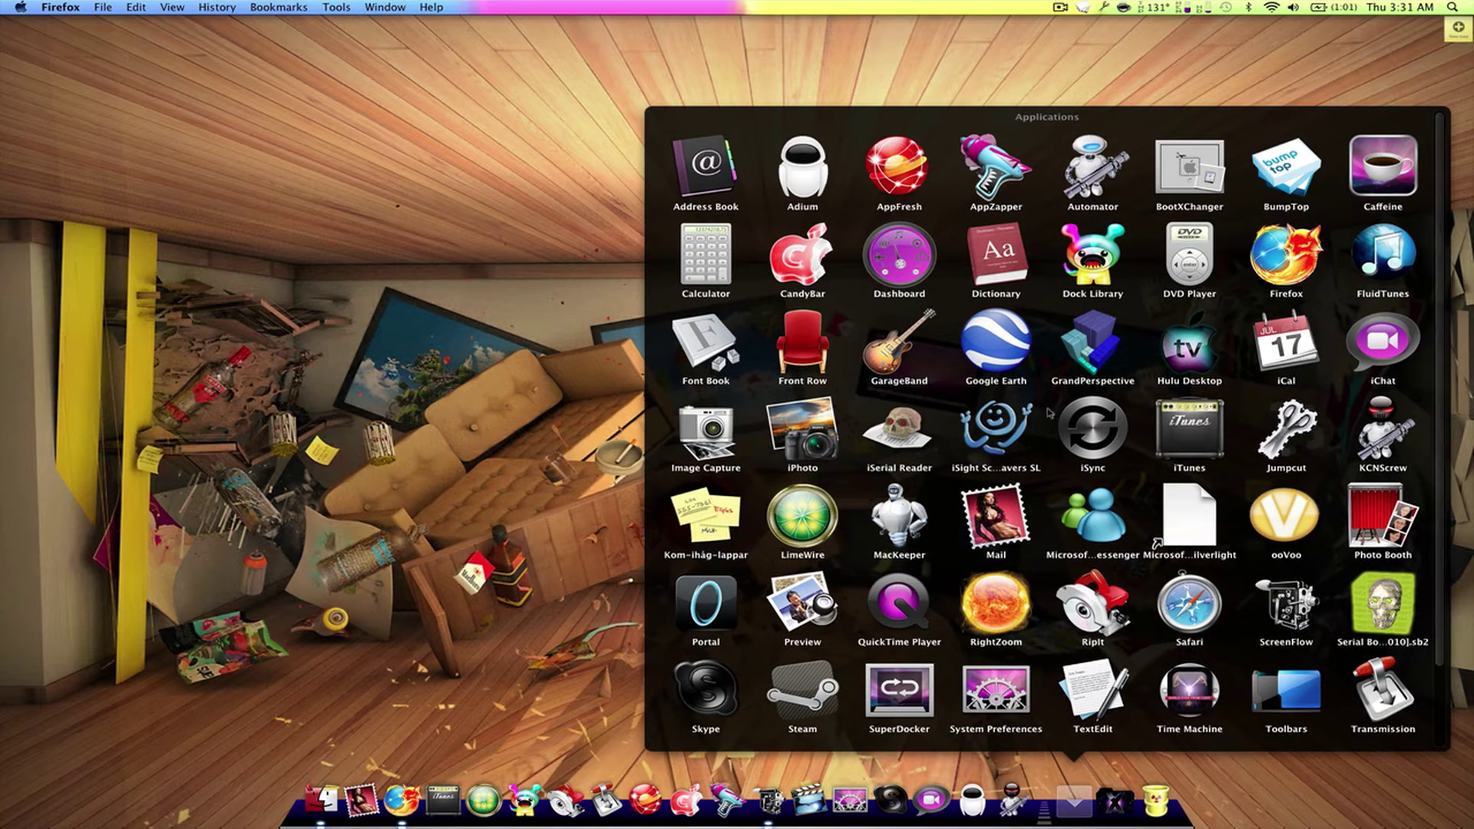
click(1095, 340)
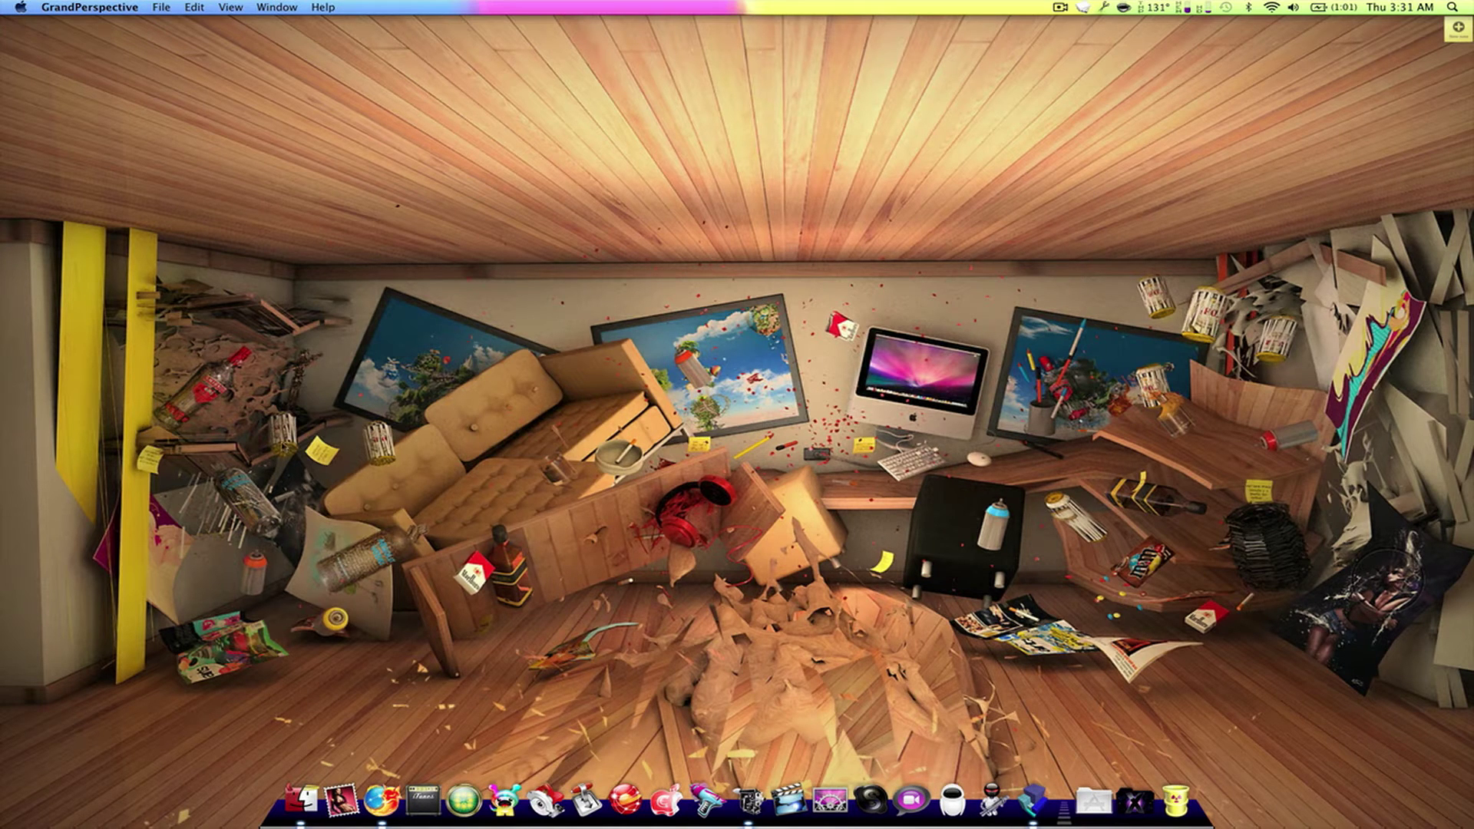
key(super+q)
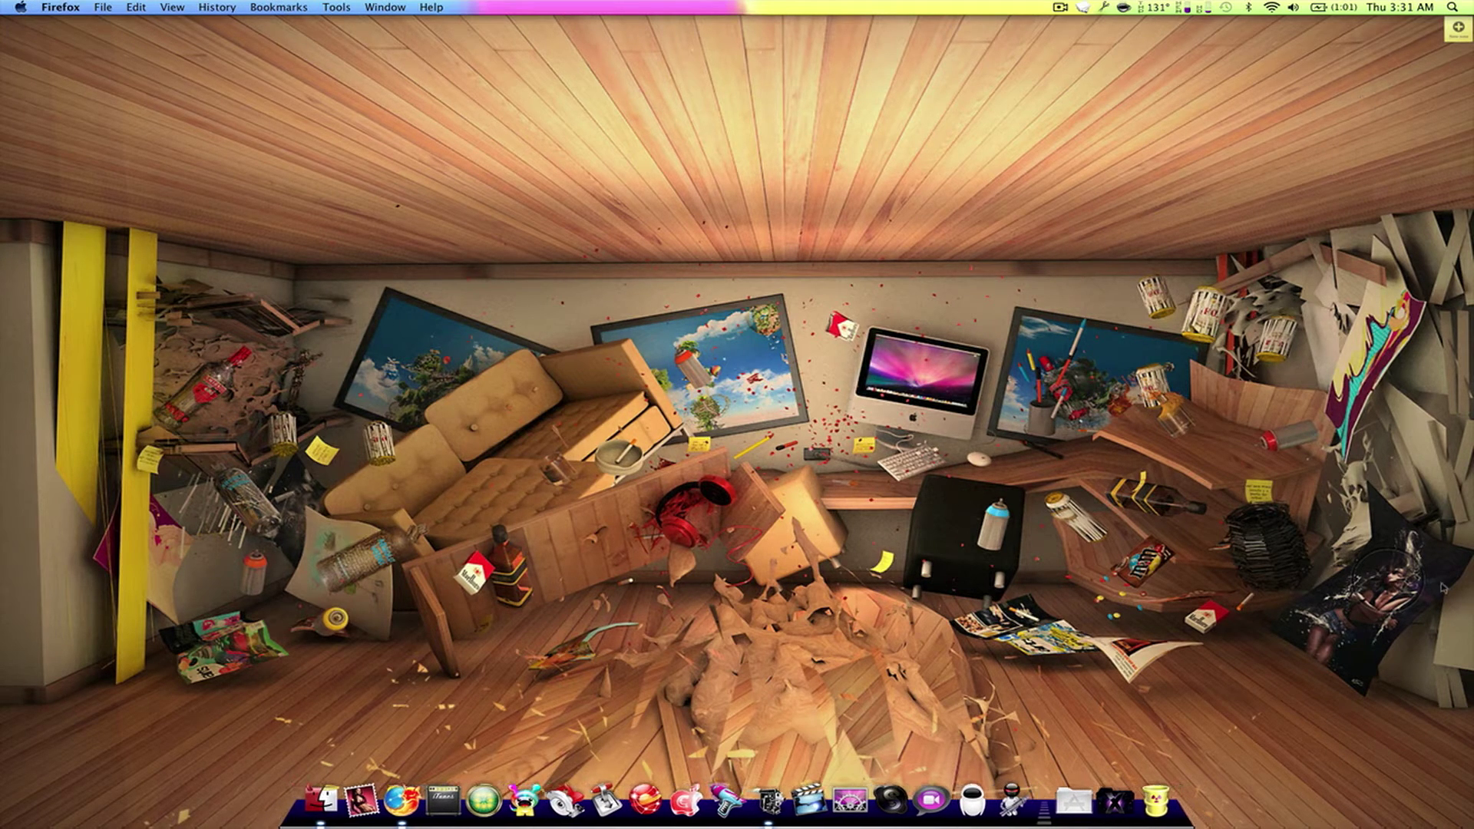
click(1075, 795)
scroll(1047, 426, down, 2)
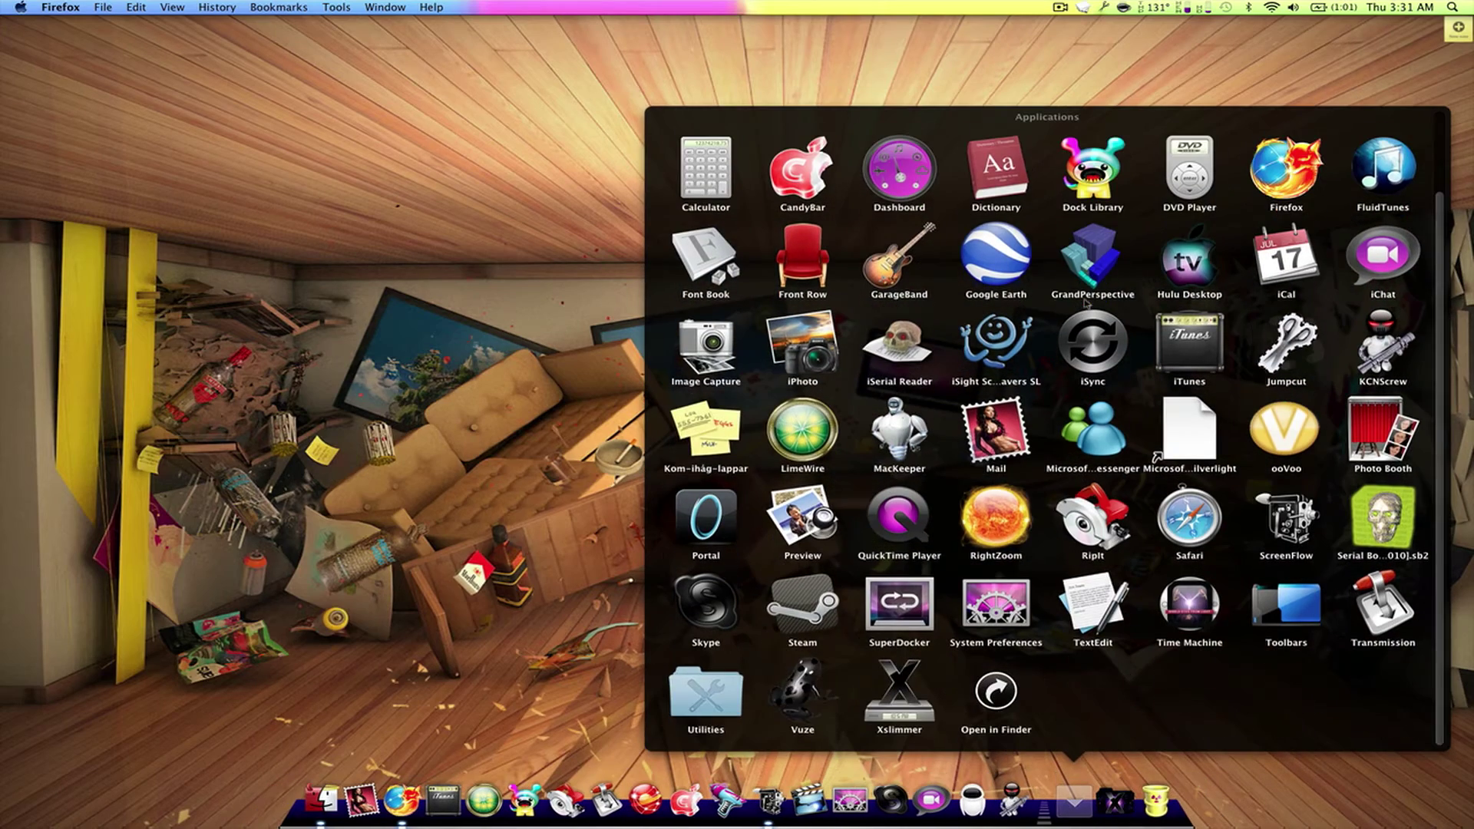
Step: View Jumpcut's clipboard history, then reopen the Applications grid
click(1112, 35)
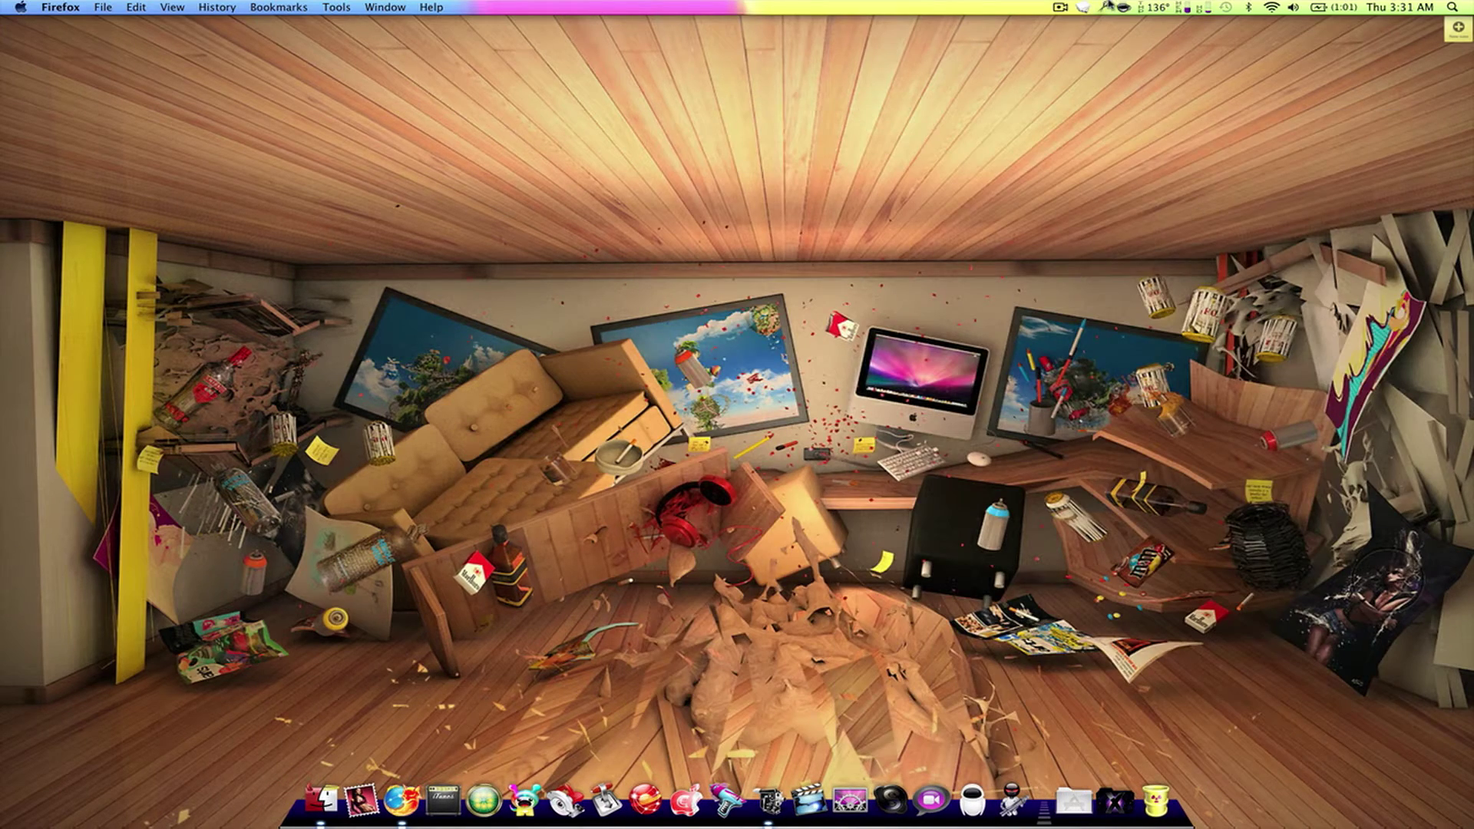
click(1103, 8)
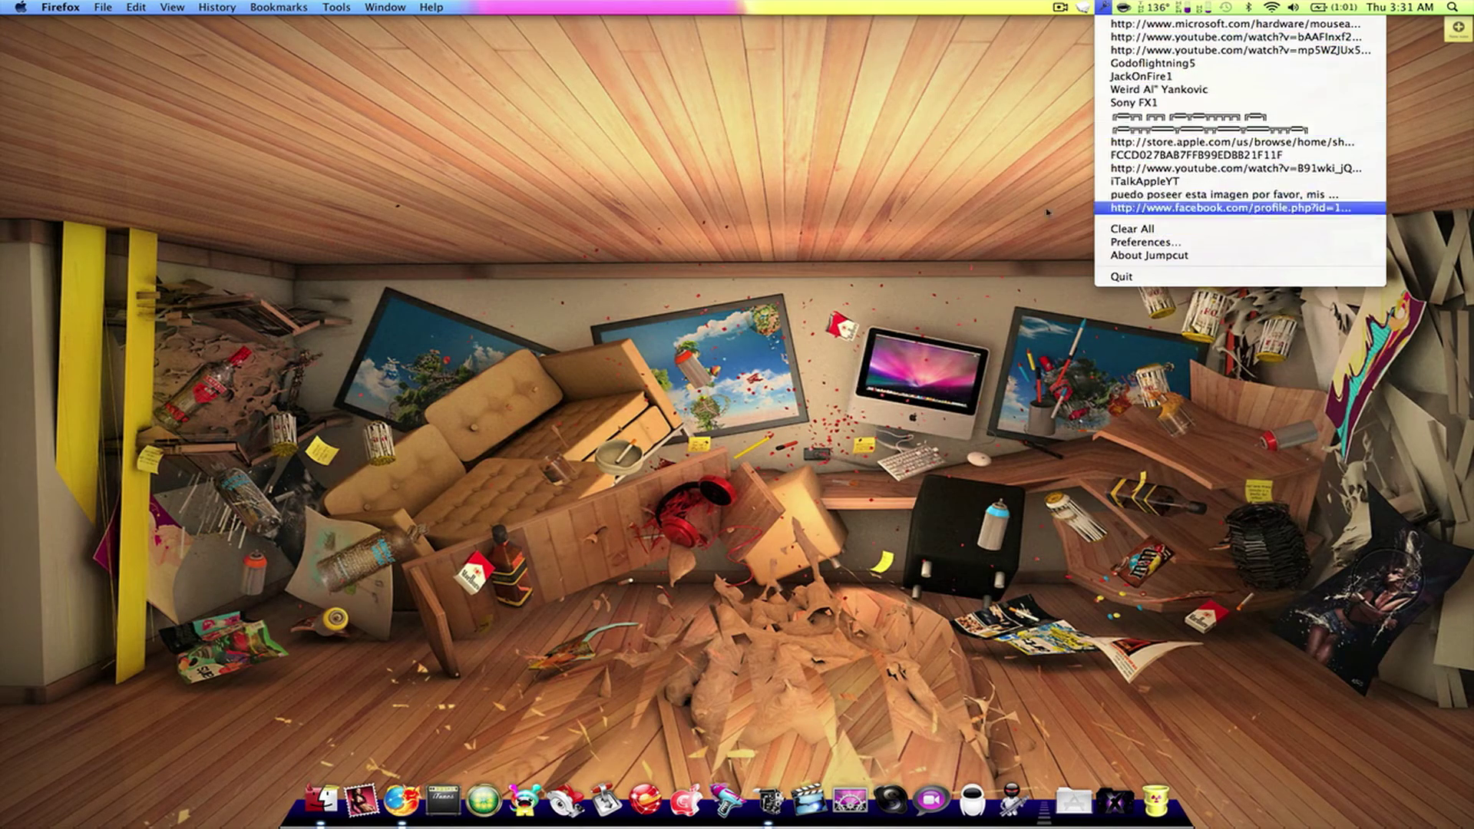
click(918, 211)
click(1071, 793)
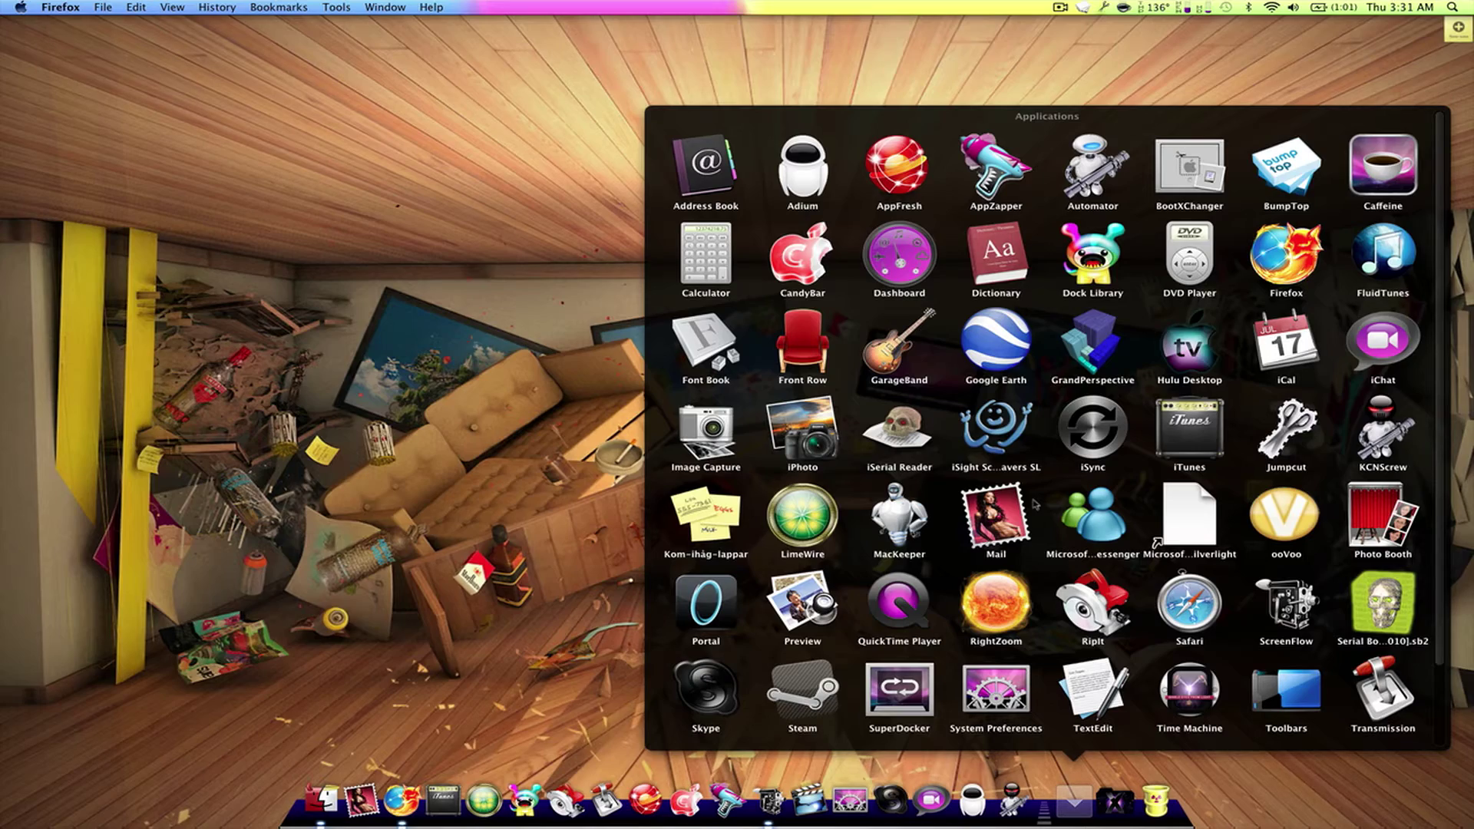
Step: Close the grid and rotate the BumpTop desktop cube through its faces back to the room
click(549, 169)
key(ctrl+Up)
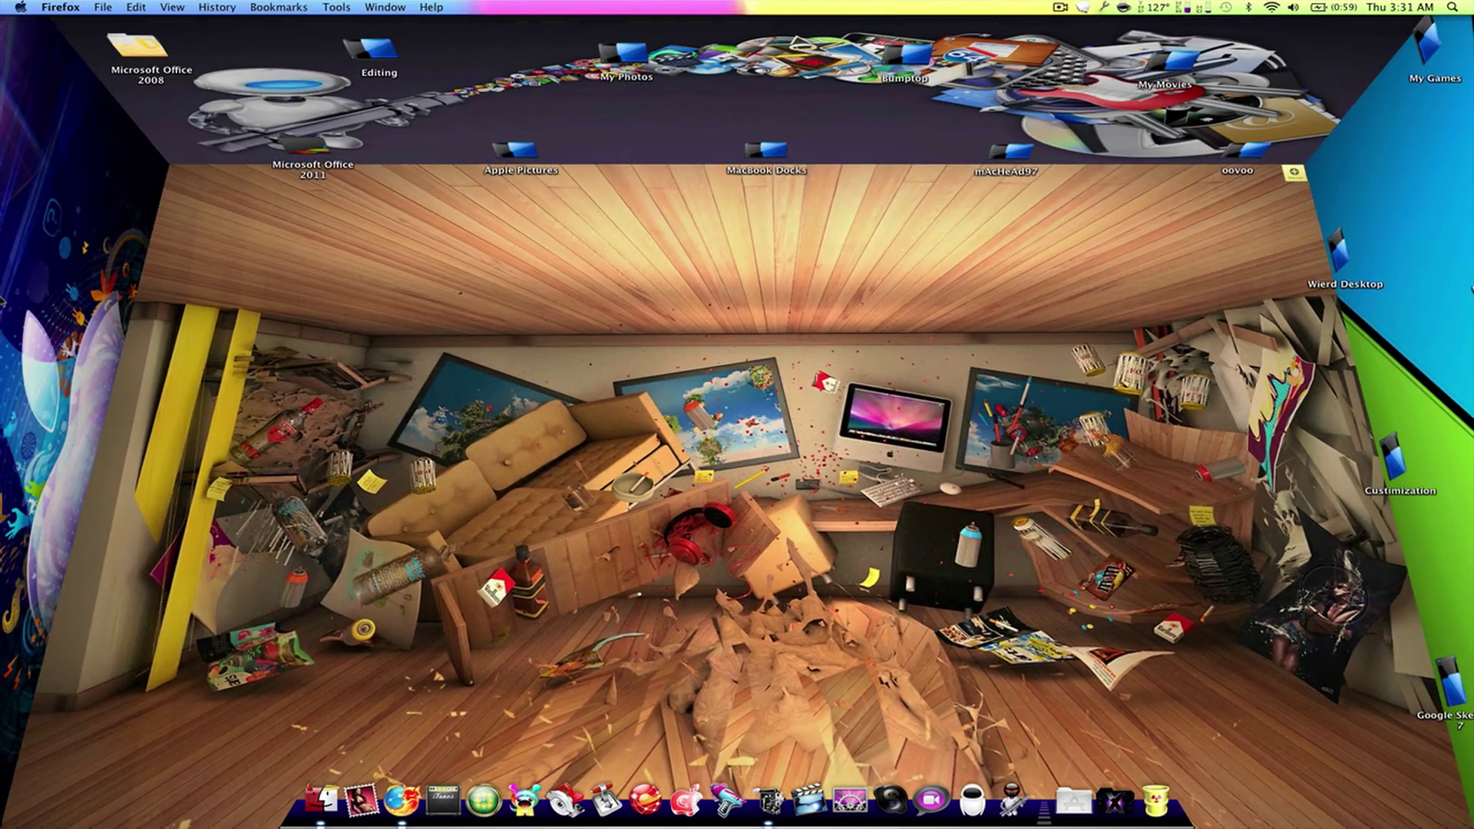
key(ctrl+Left)
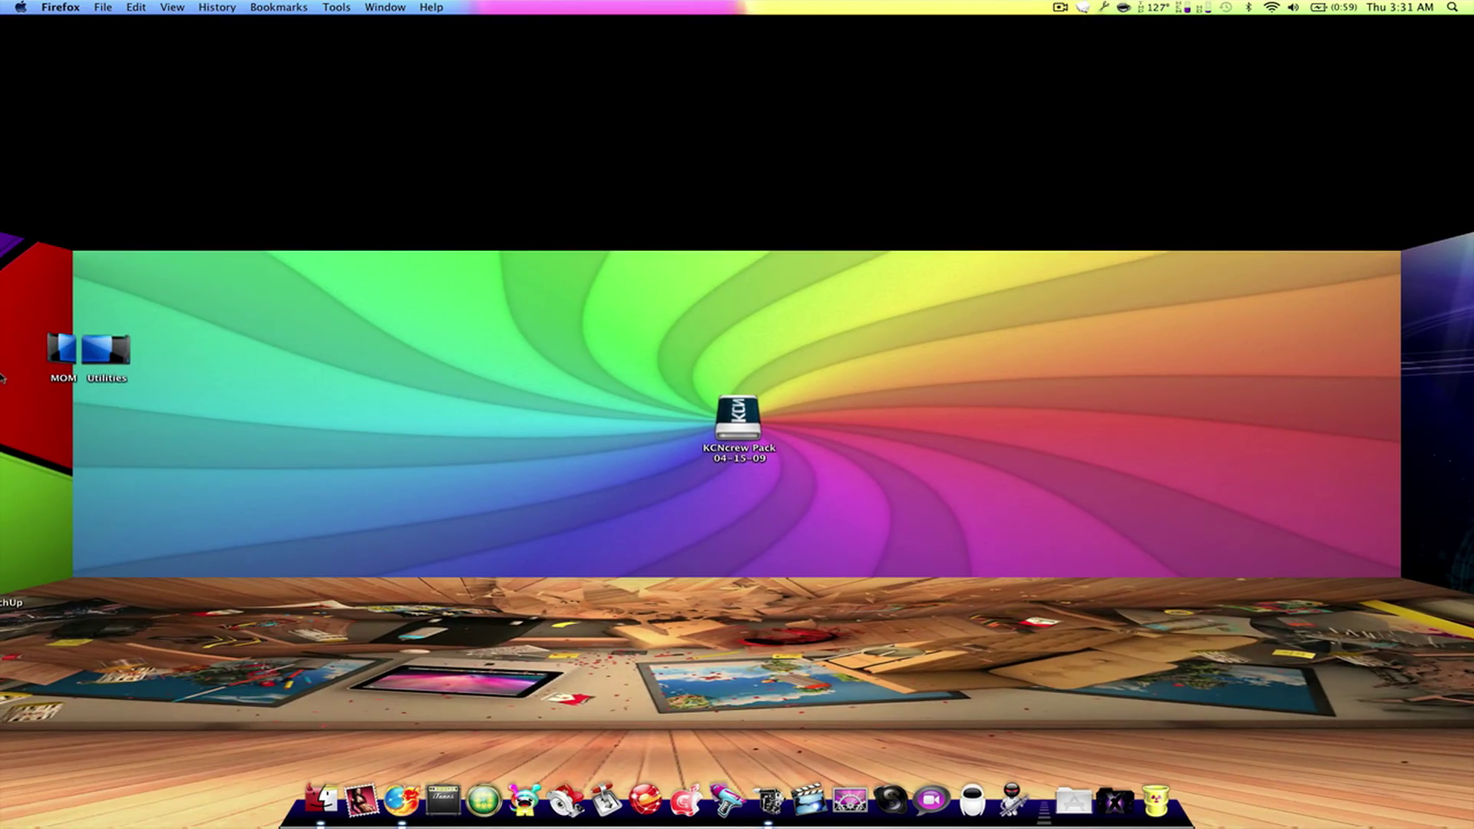
key(ctrl+Left)
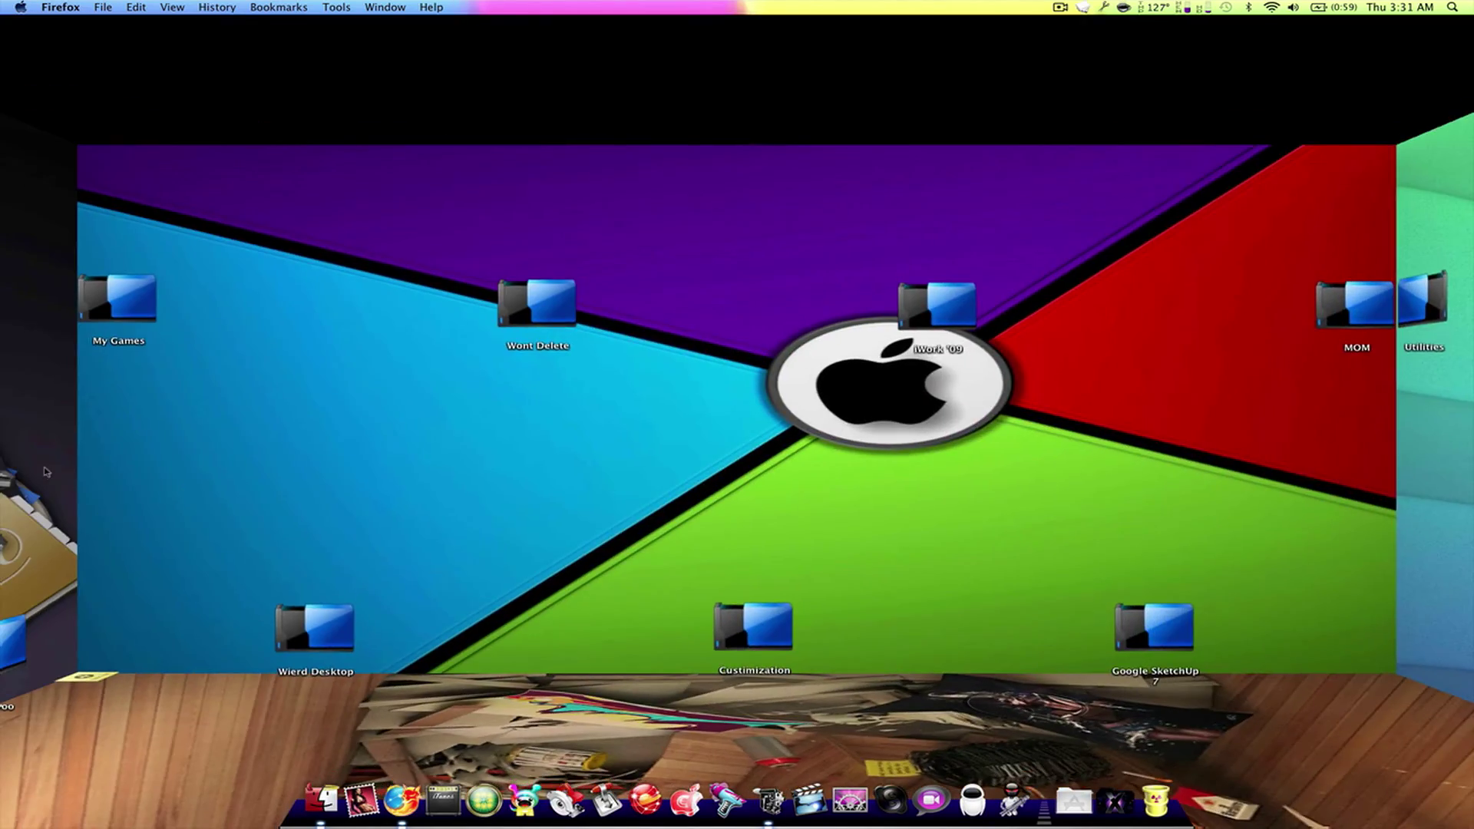
key(ctrl+Left)
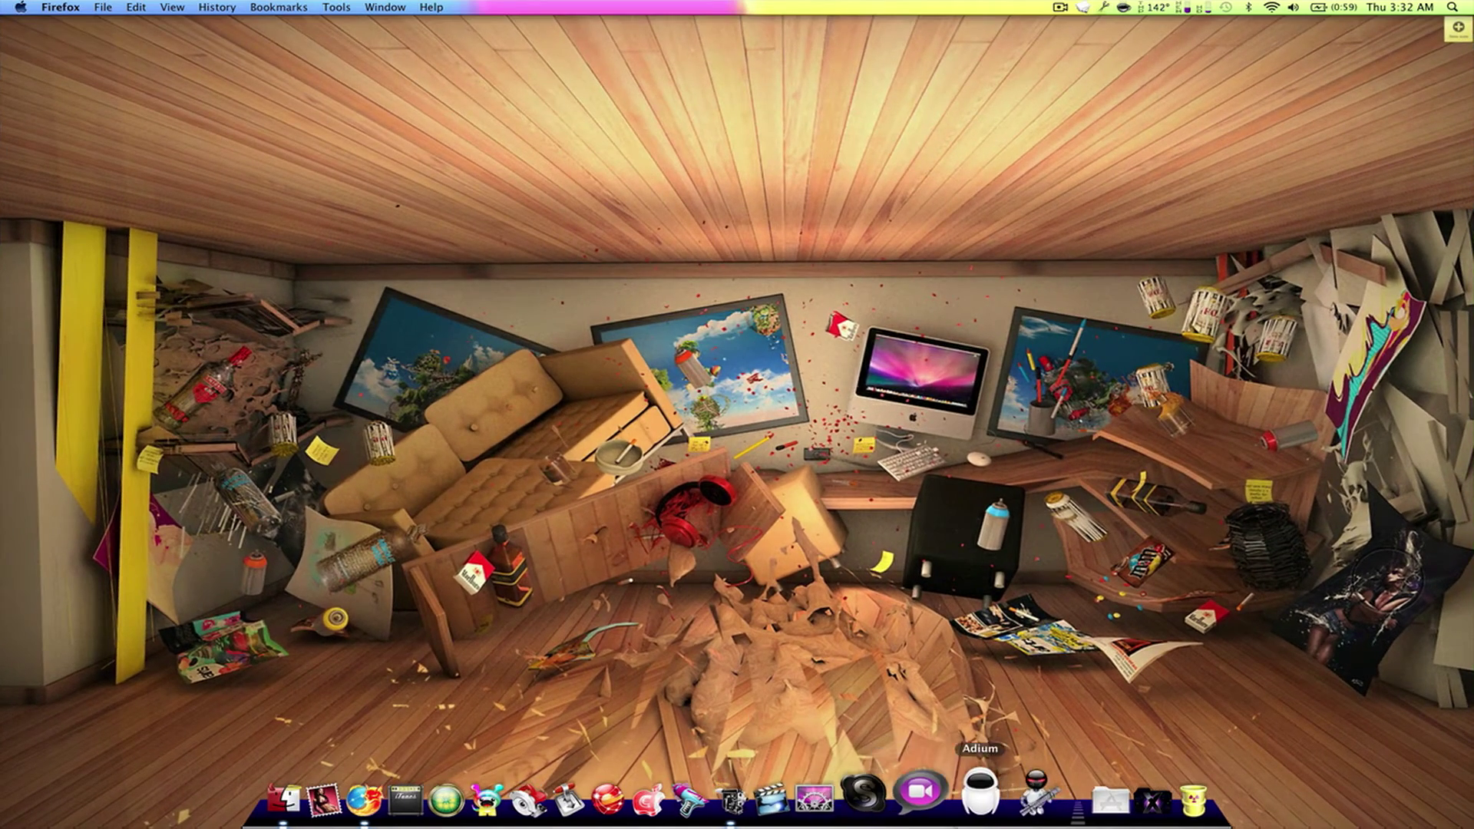
Step: Launch FluidTunes, skip back through Bob Marley tracks in cover flow, then quit it
click(1071, 800)
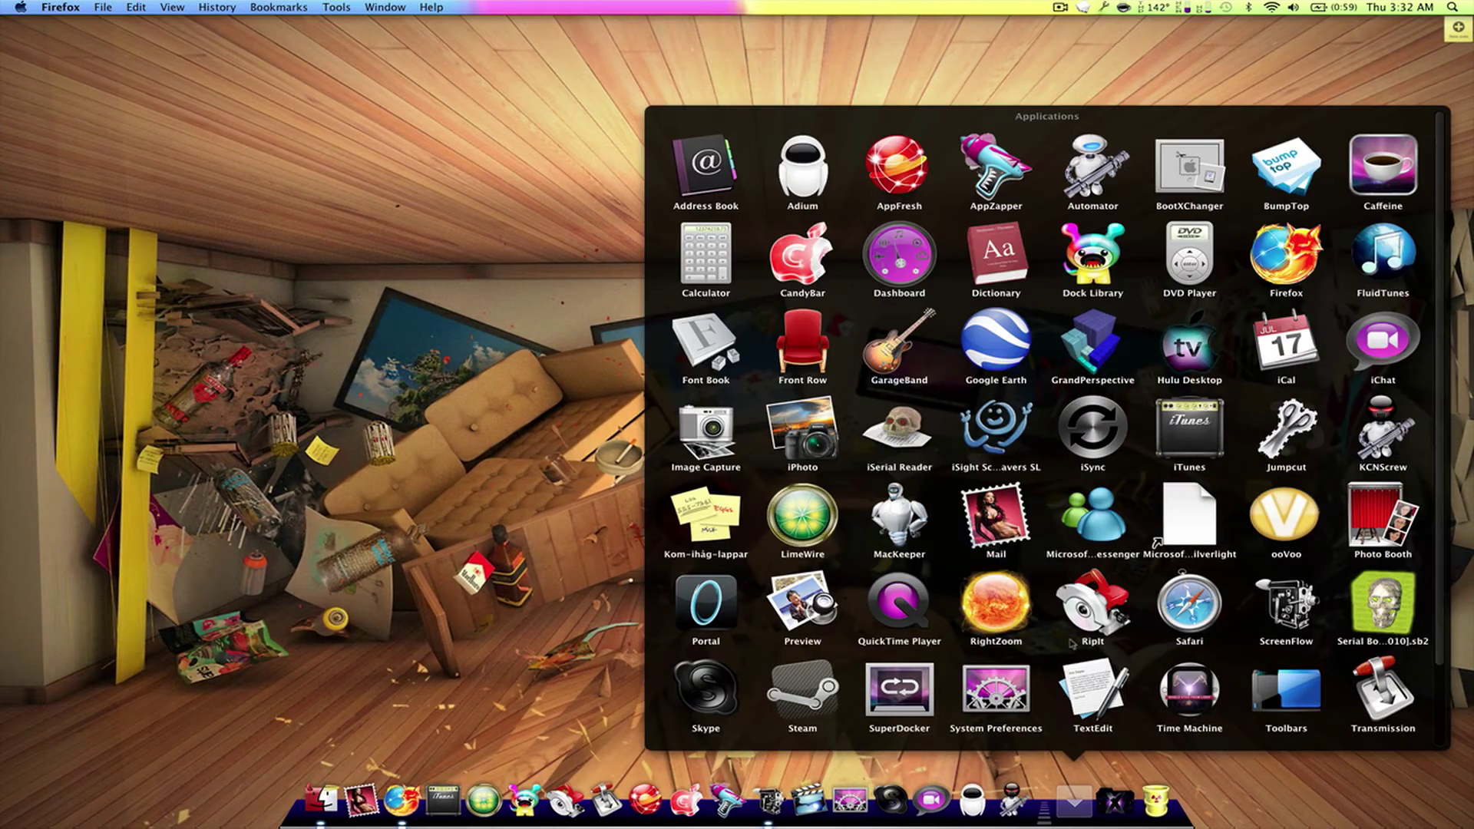
scroll(1071, 643, down, 3)
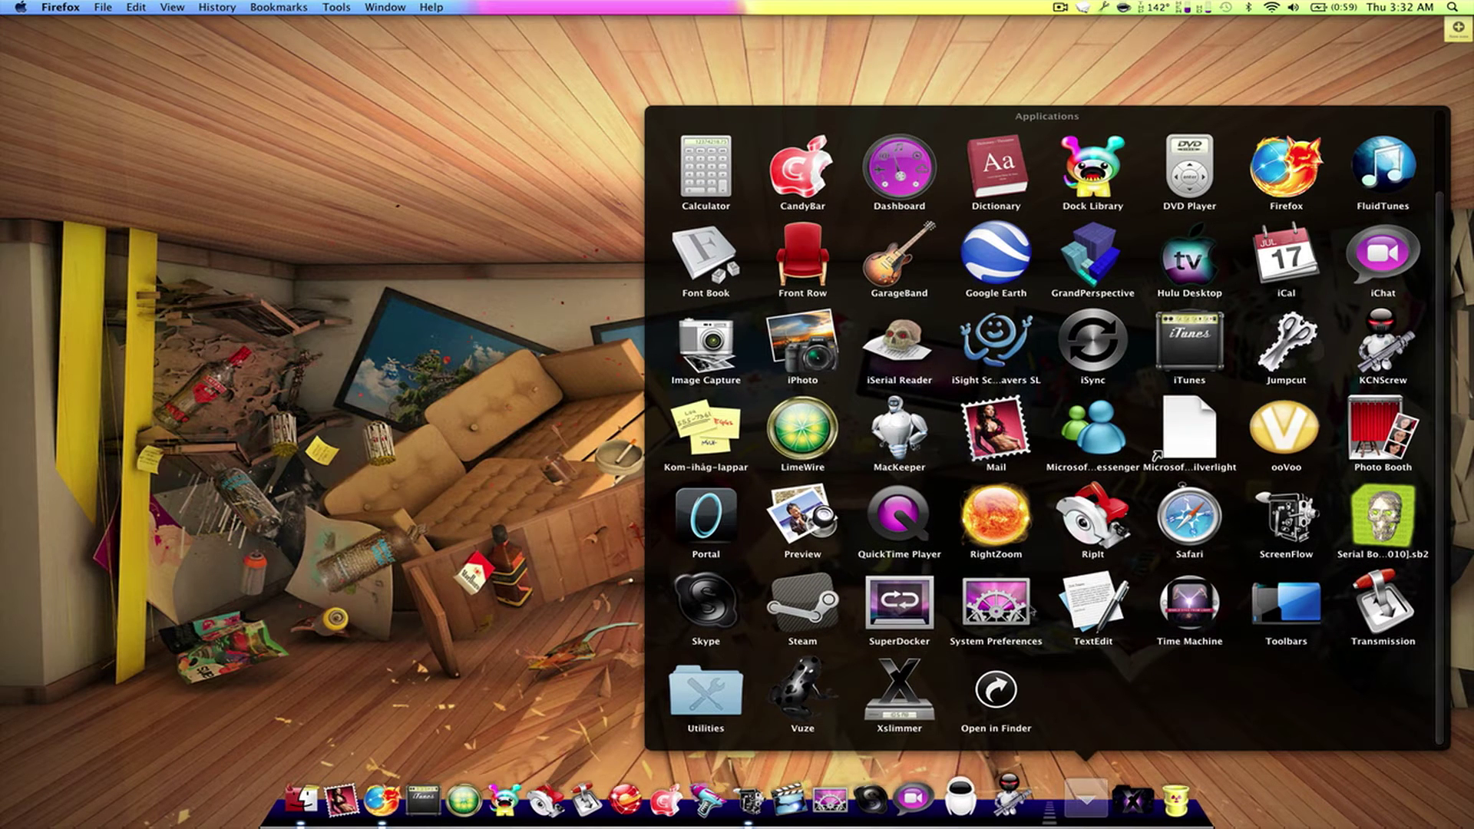
scroll(1002, 392, up, 3)
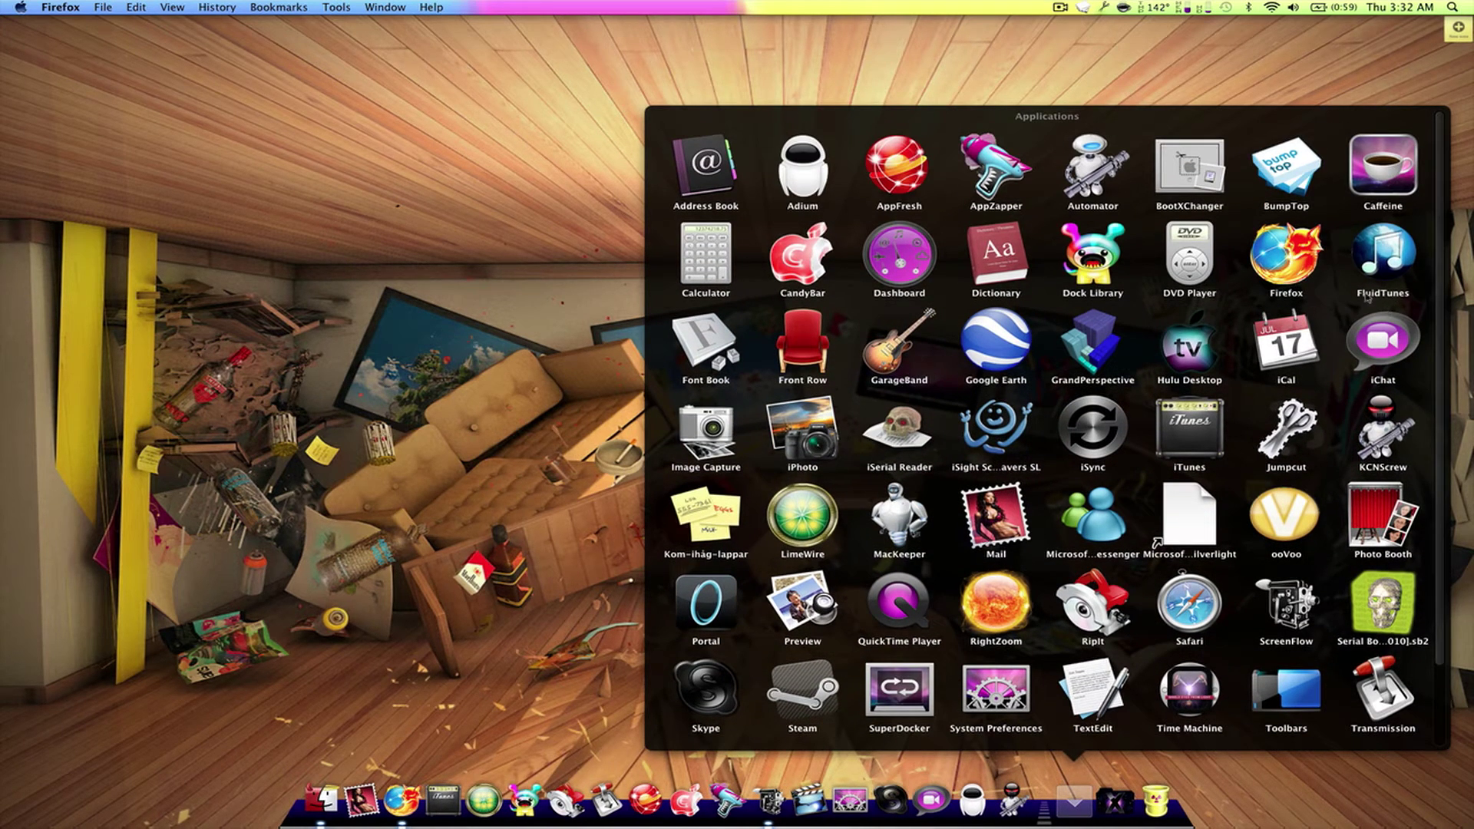
click(1385, 257)
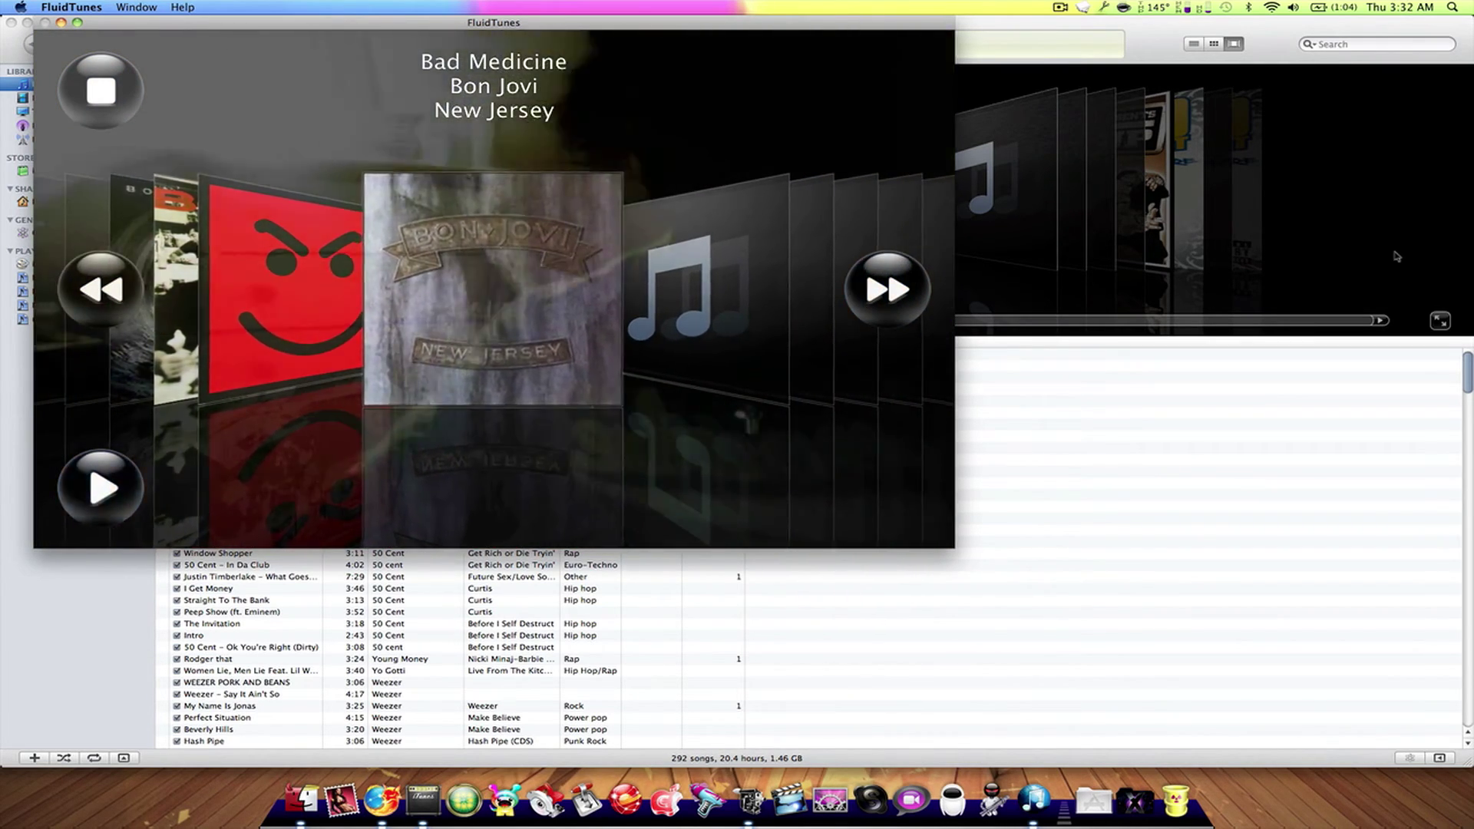
key(Left)
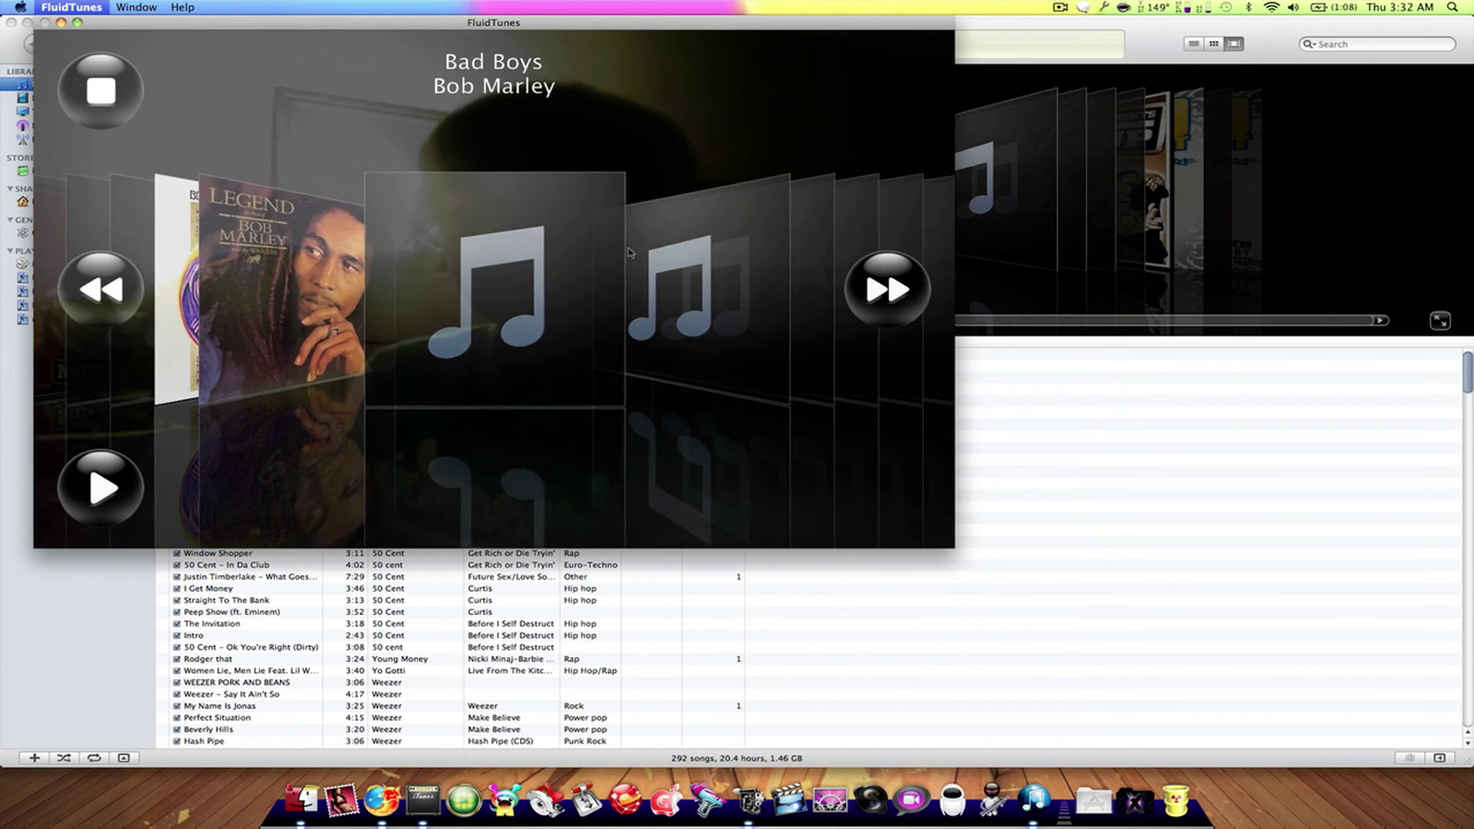
key(super+q)
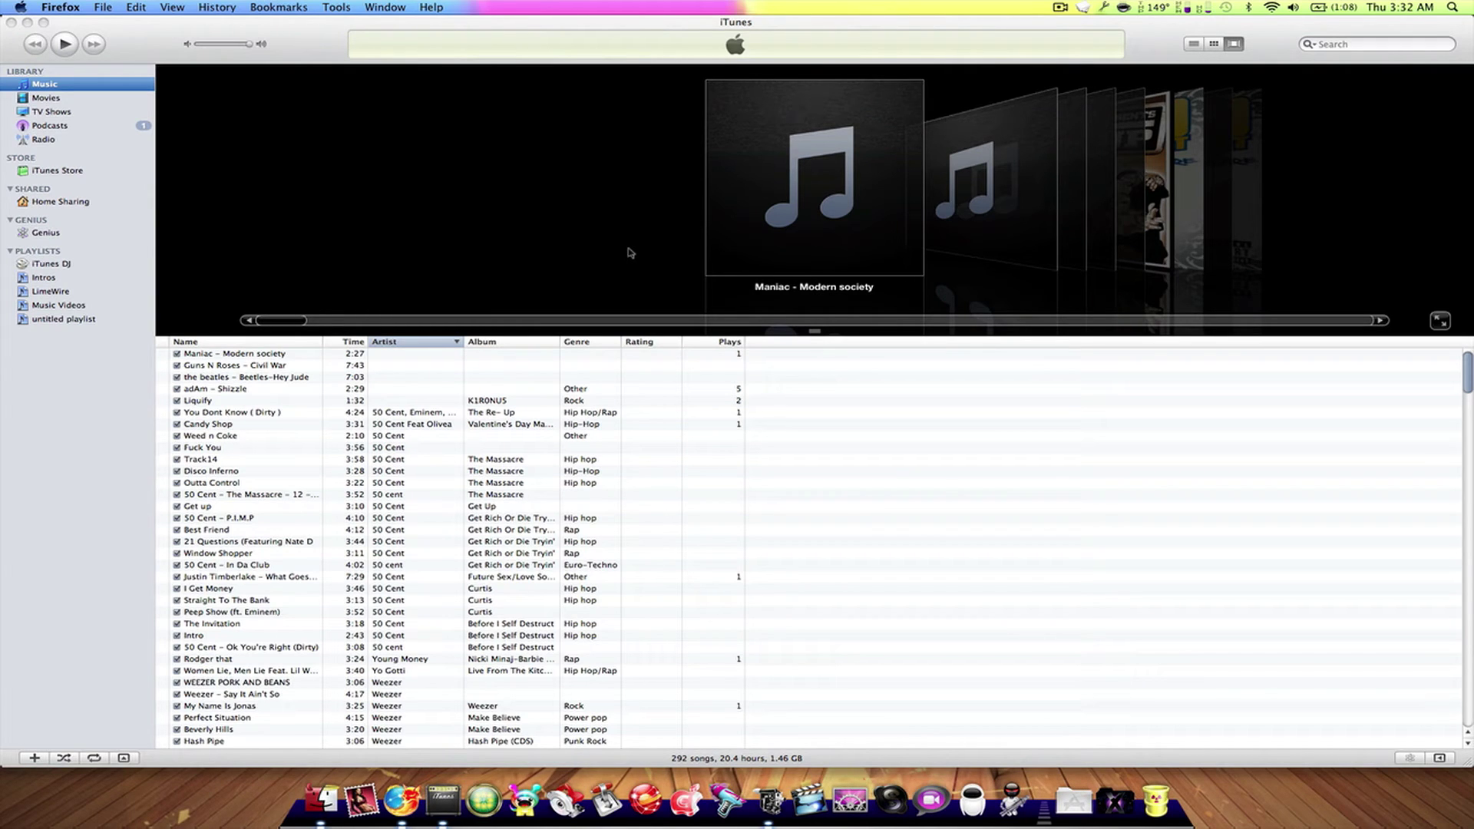
Step: Quit Firefox and iTunes, browse the Applications grid, then close it
key(super+q)
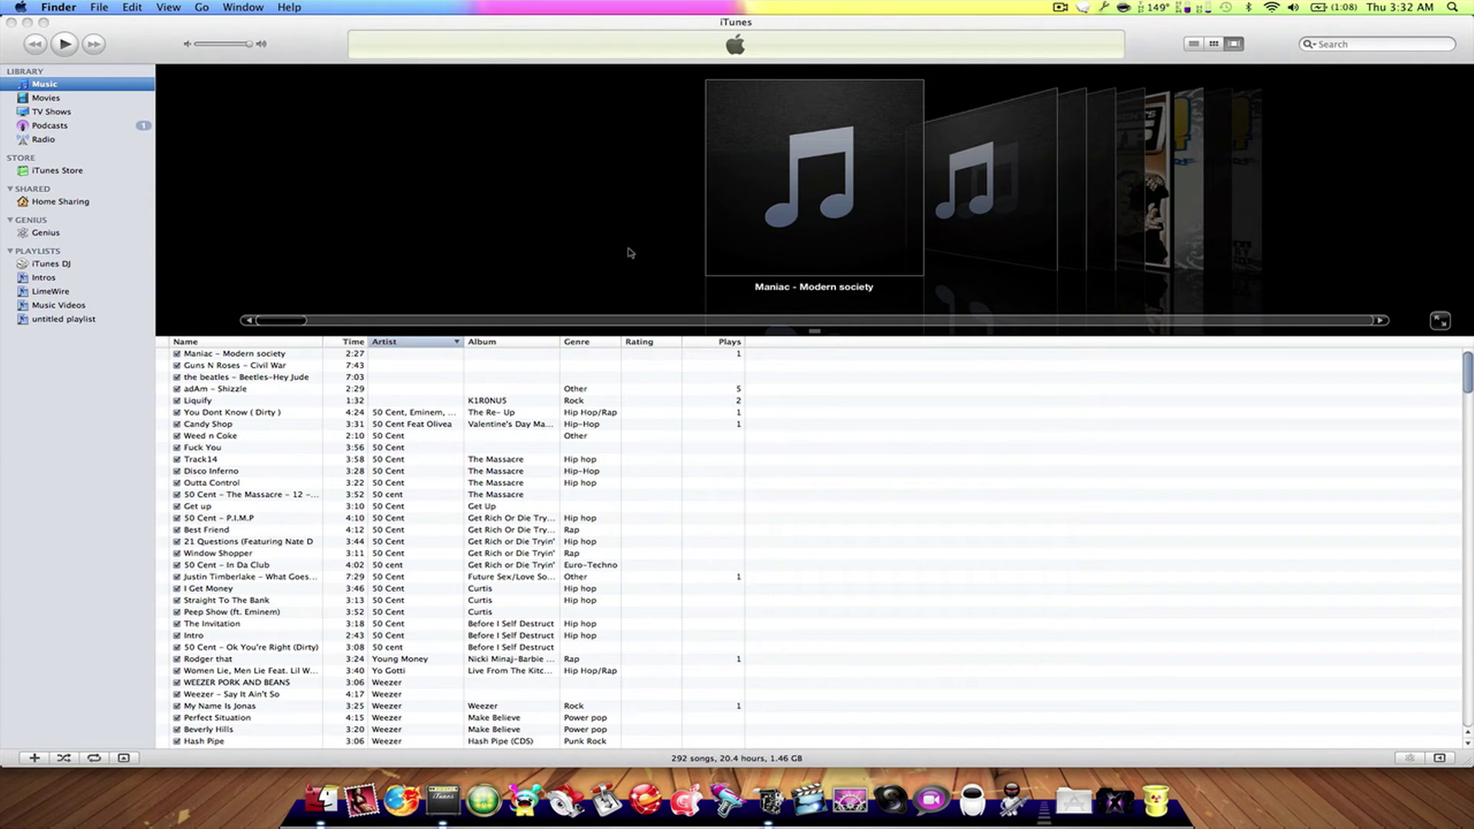
click(629, 252)
key(super+q)
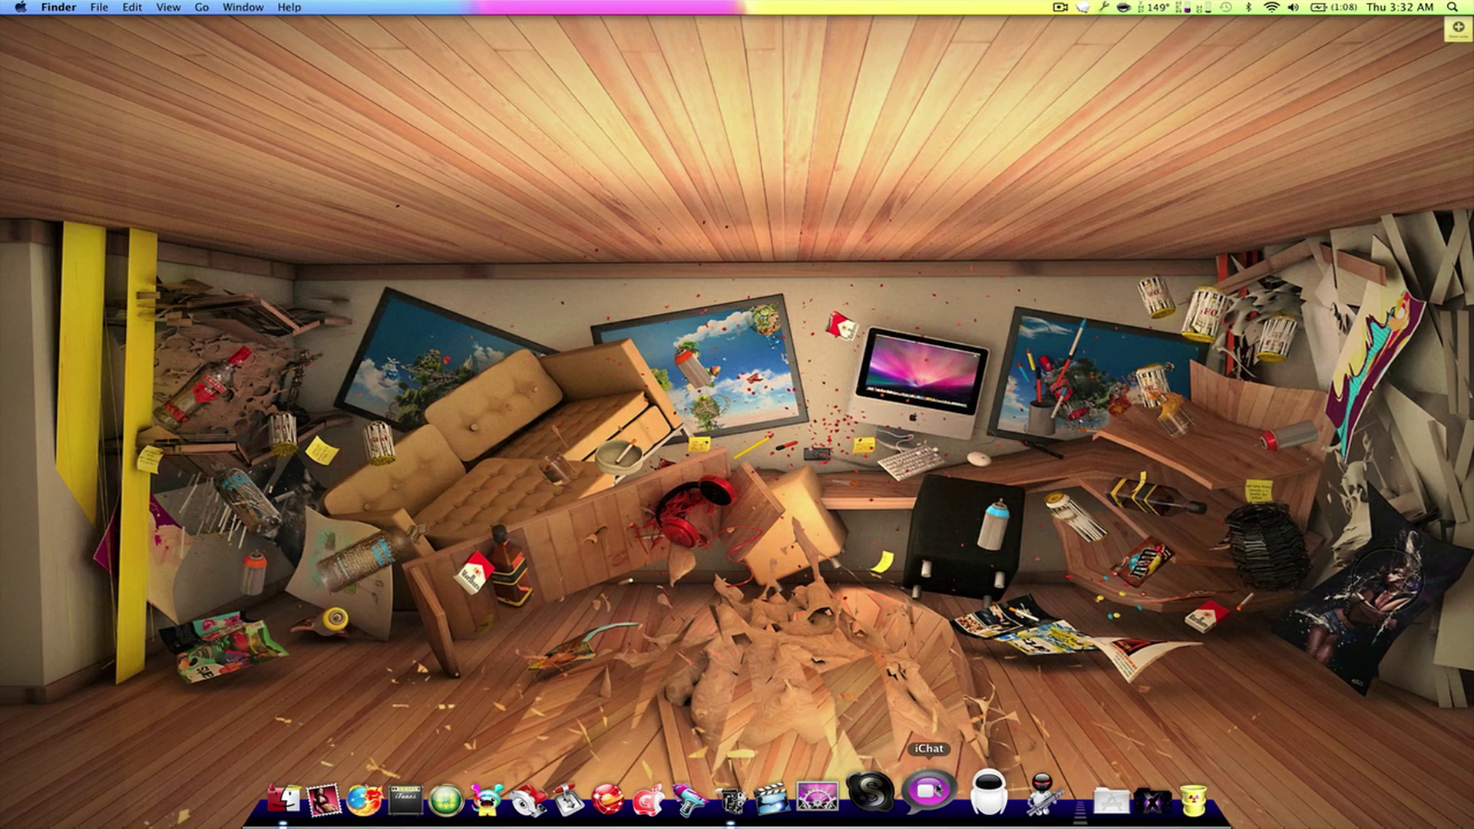
click(1074, 797)
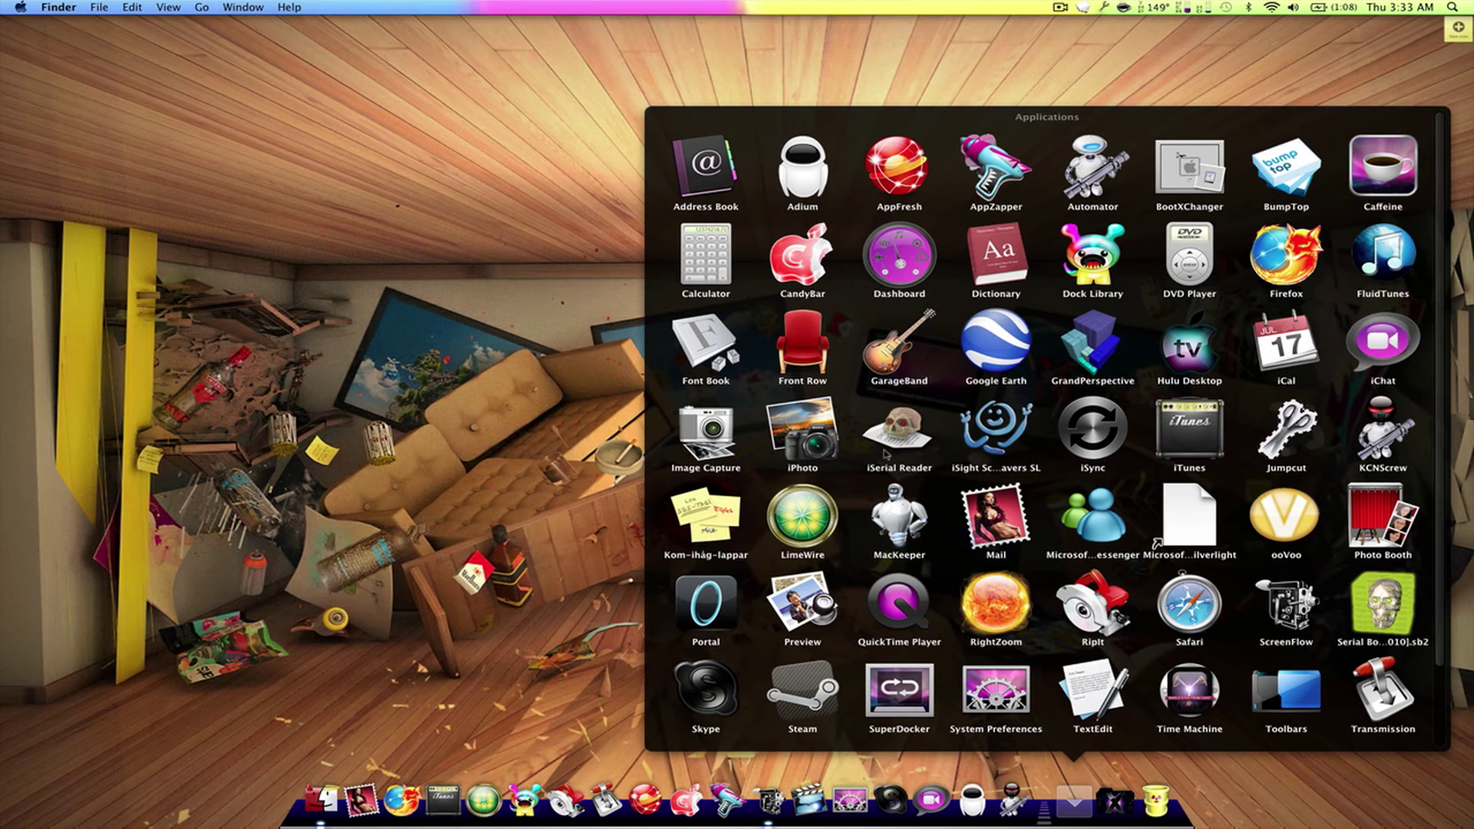
scroll(886, 455, down, 2)
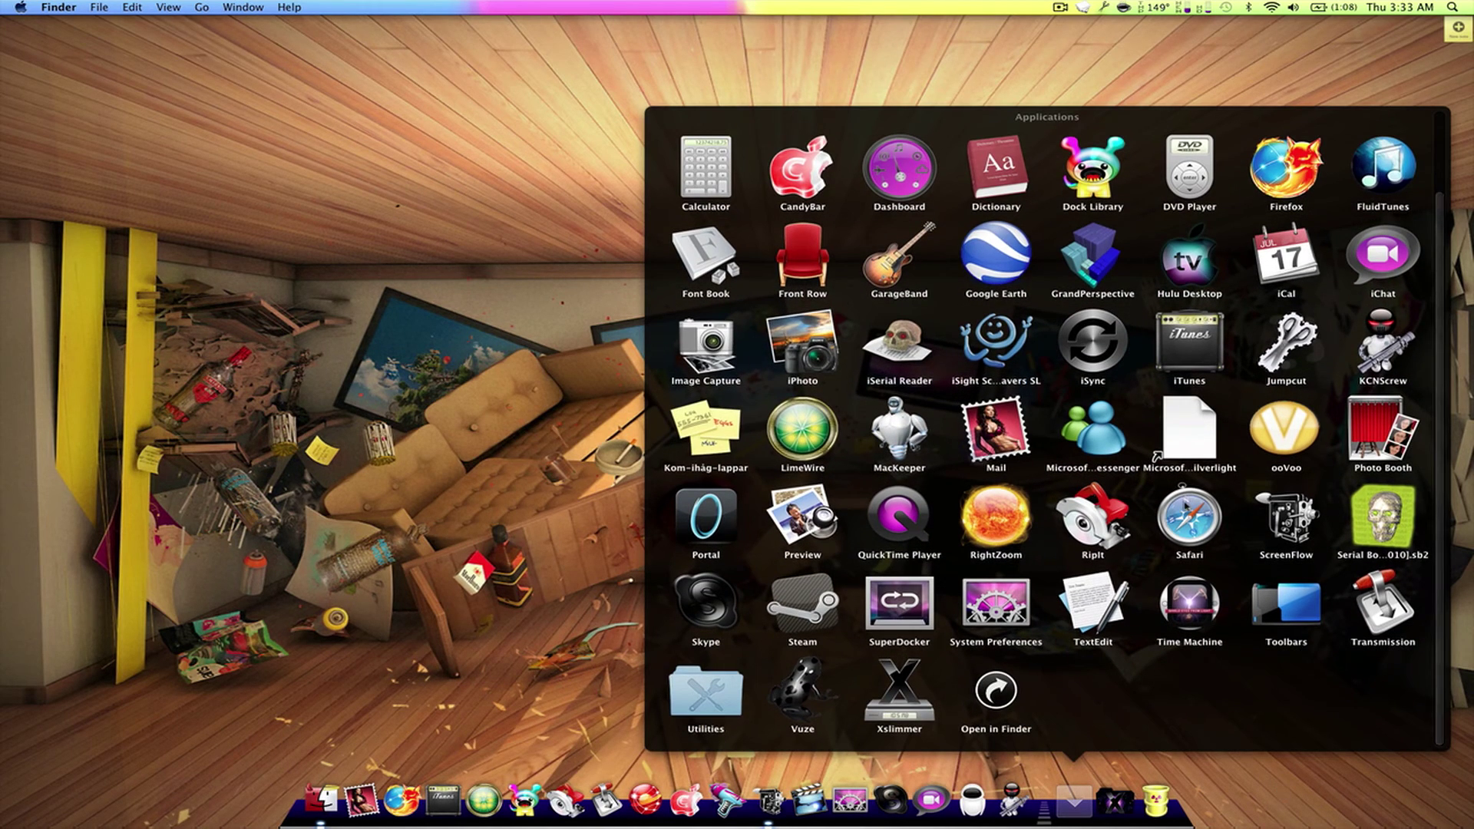
scroll(1193, 432, up, 2)
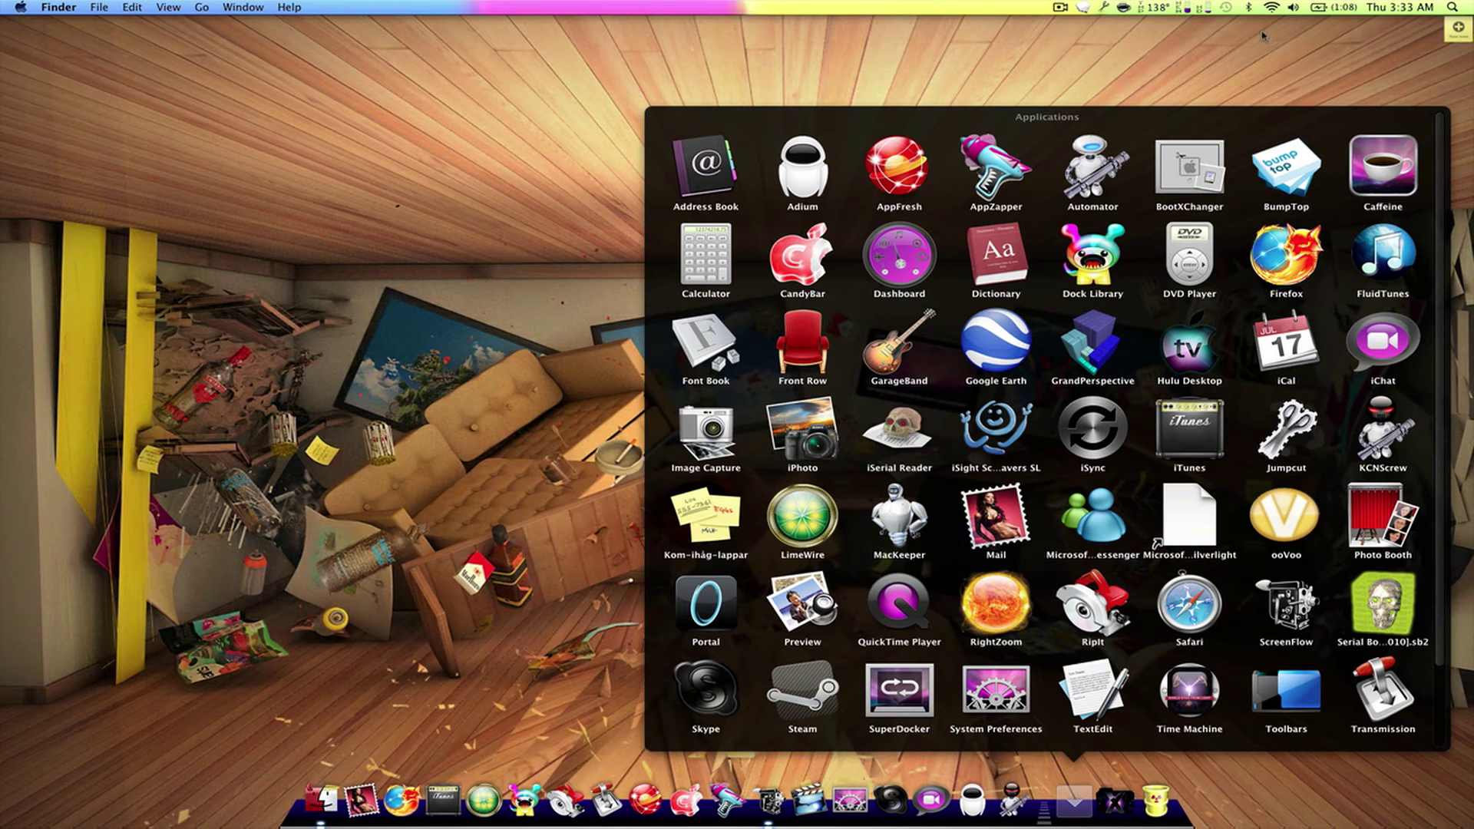
click(374, 177)
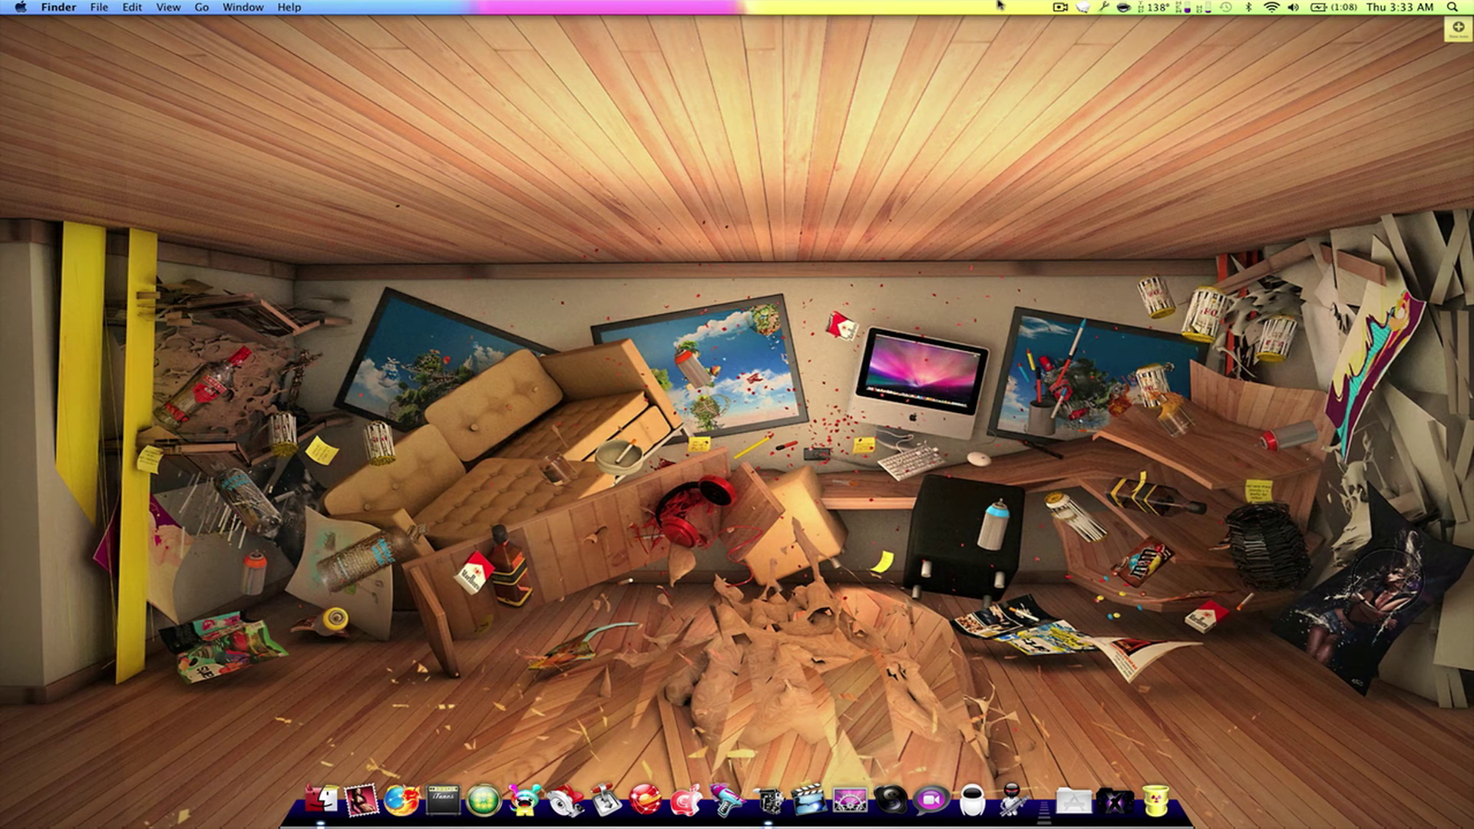
click(1053, 7)
click(1096, 38)
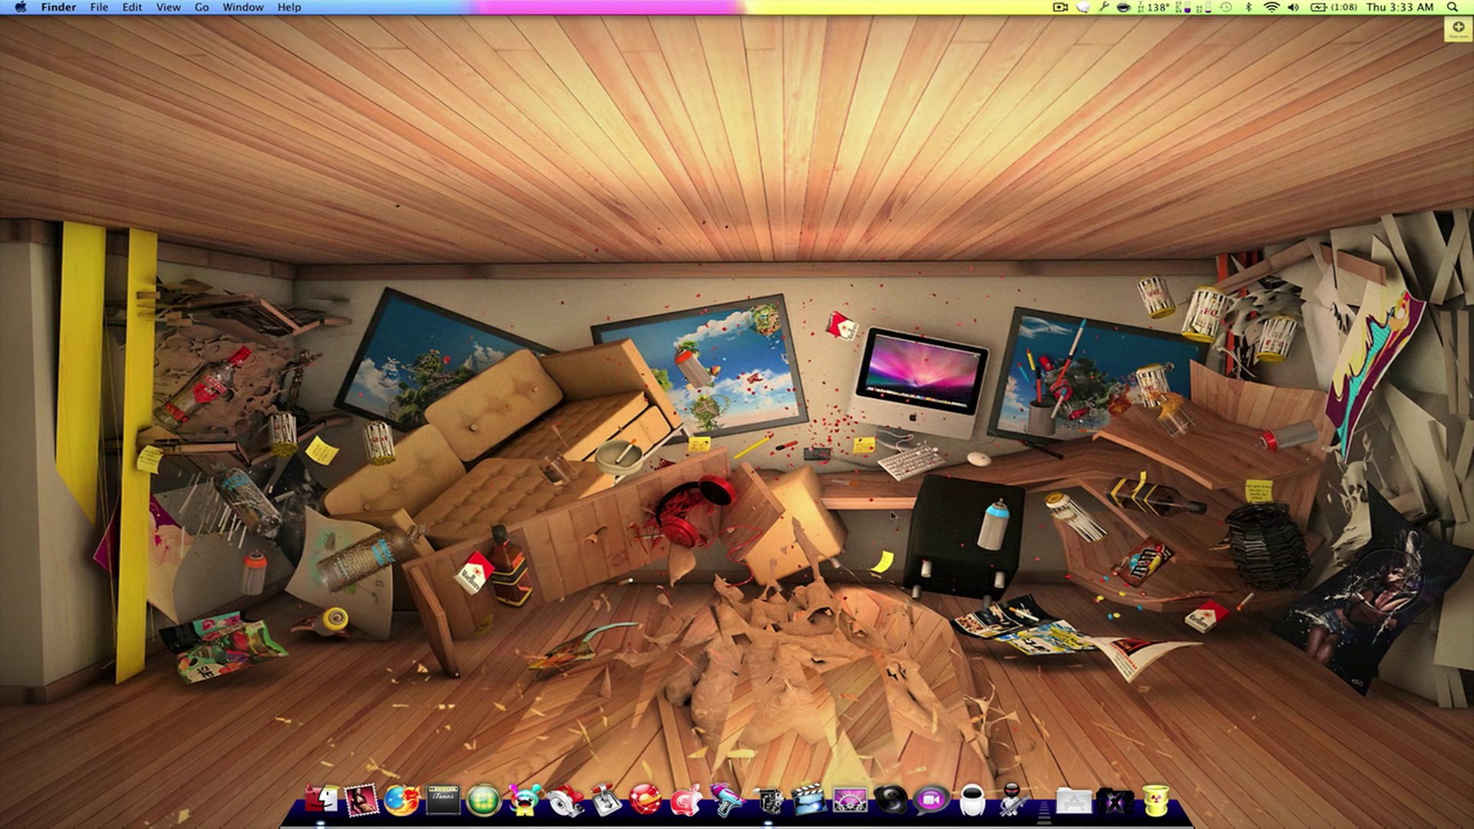